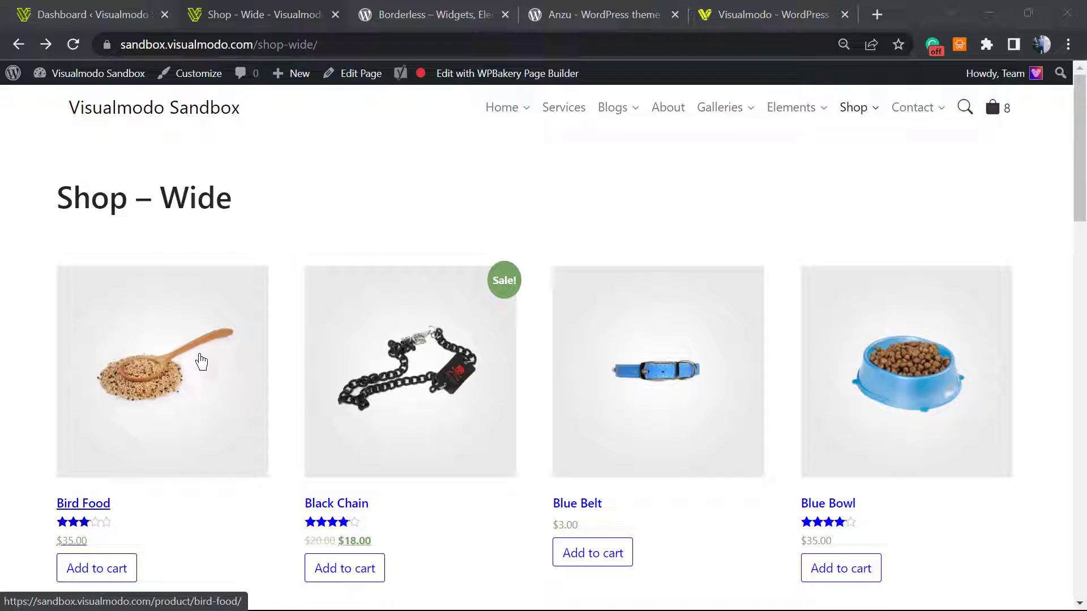
# - Open the Bird Food product page from the shop and select its short description
pyautogui.click(226, 387)
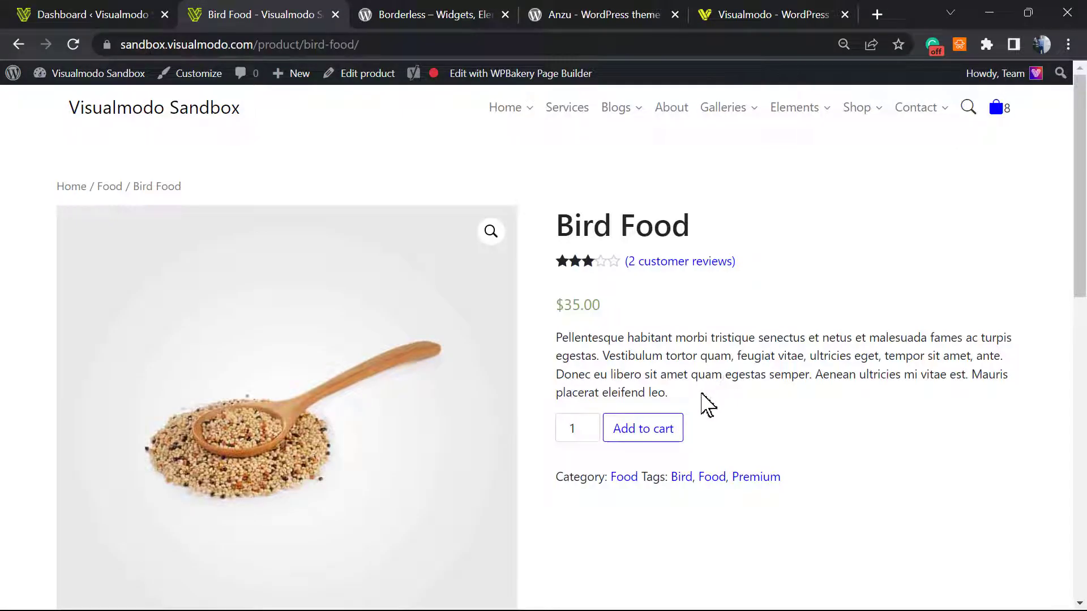
pyautogui.tripleClick(615, 354)
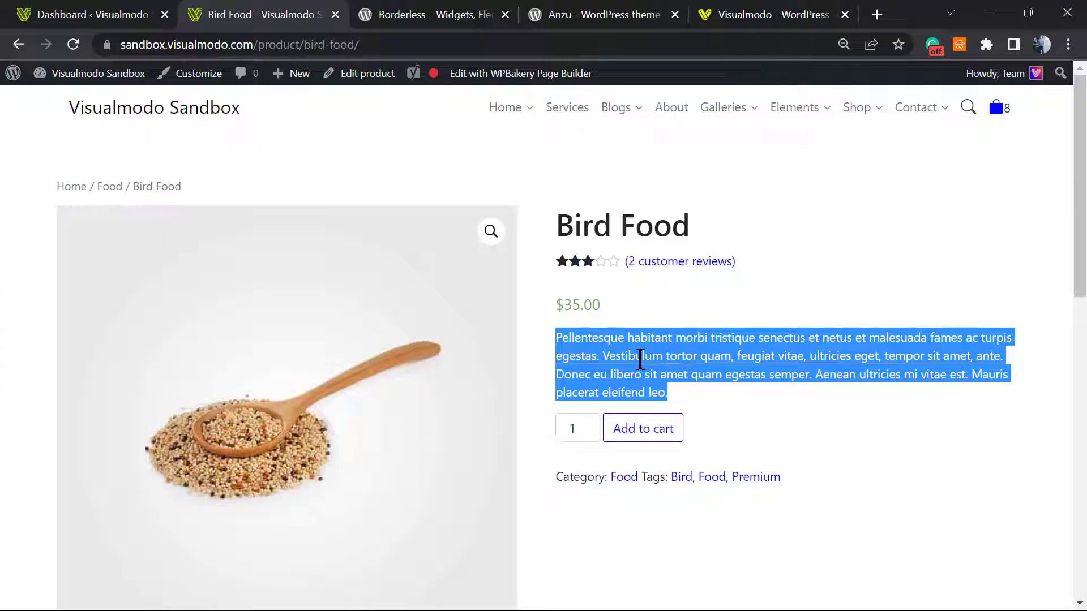
pyautogui.scroll(-10, 688, 359)
pyautogui.scroll(3, 316, 298)
# - Select and read through the Bird Food Description tab paragraph
pyautogui.tripleClick(315, 298)
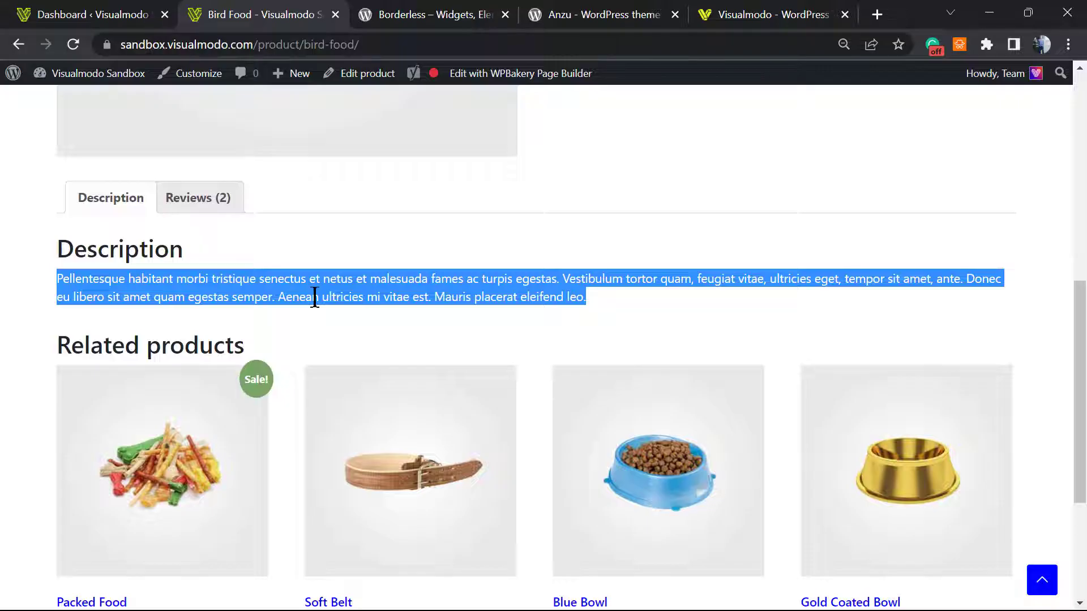
pyautogui.scroll(-4, 315, 299)
pyautogui.scroll(7, 313, 381)
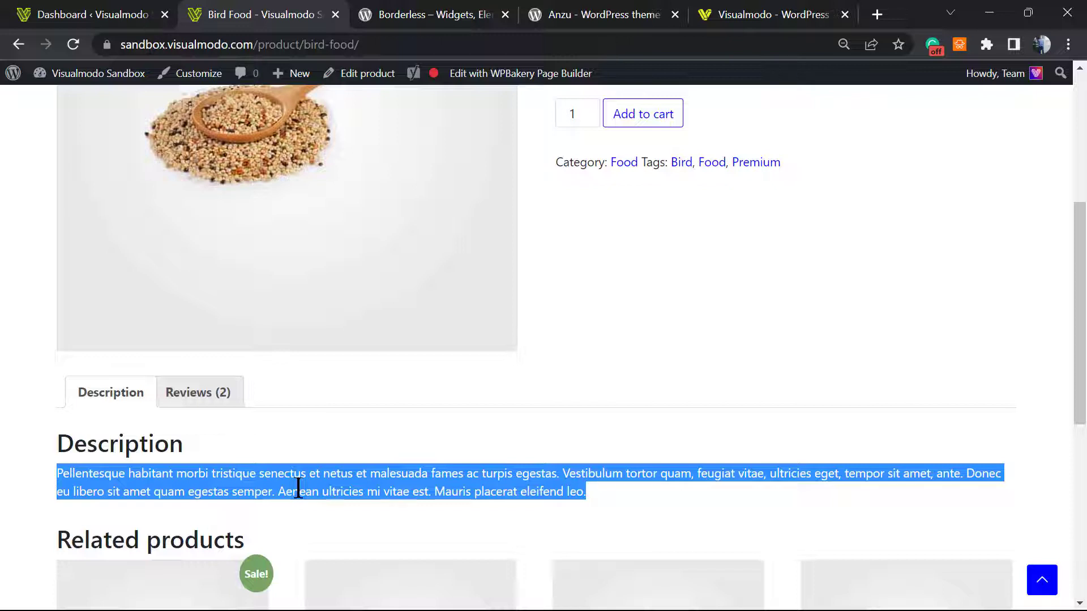
pyautogui.scroll(3, 485, 453)
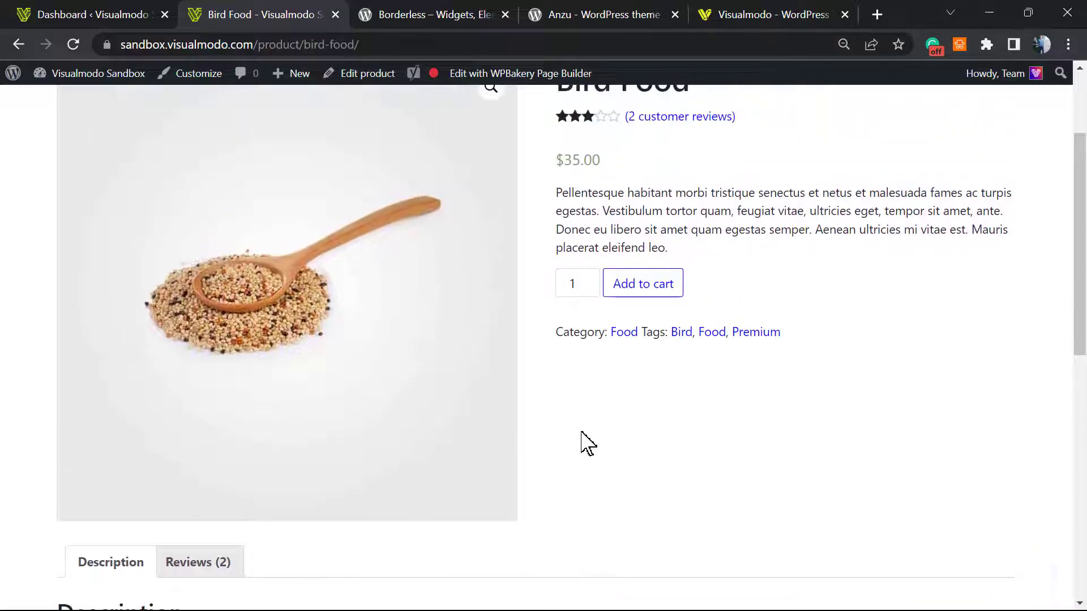
pyautogui.scroll(-3, 571, 430)
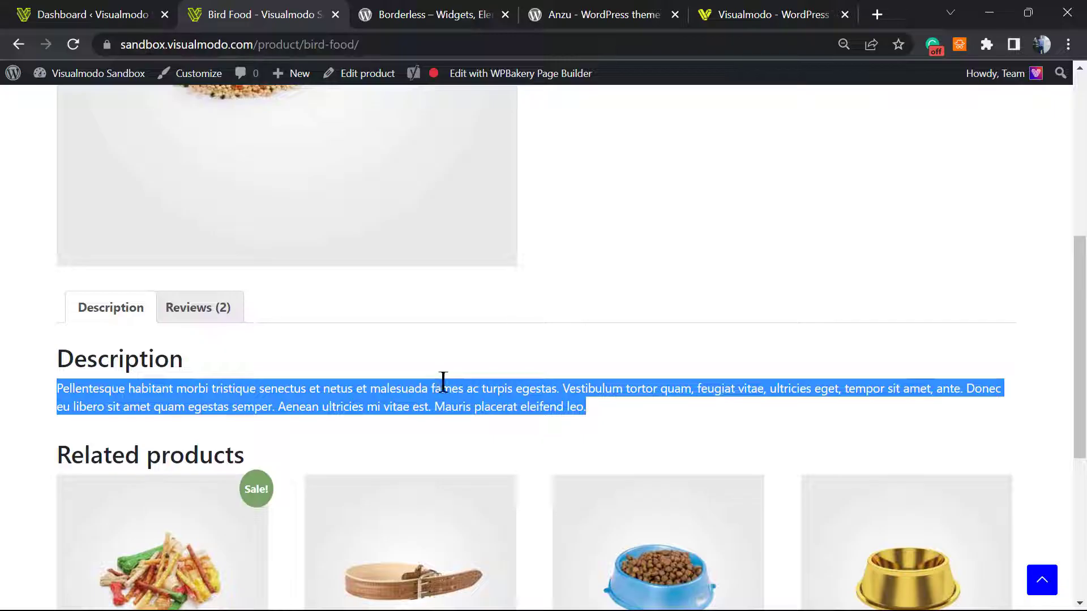
pyautogui.scroll(3, 626, 413)
pyautogui.scroll(-4, 354, 393)
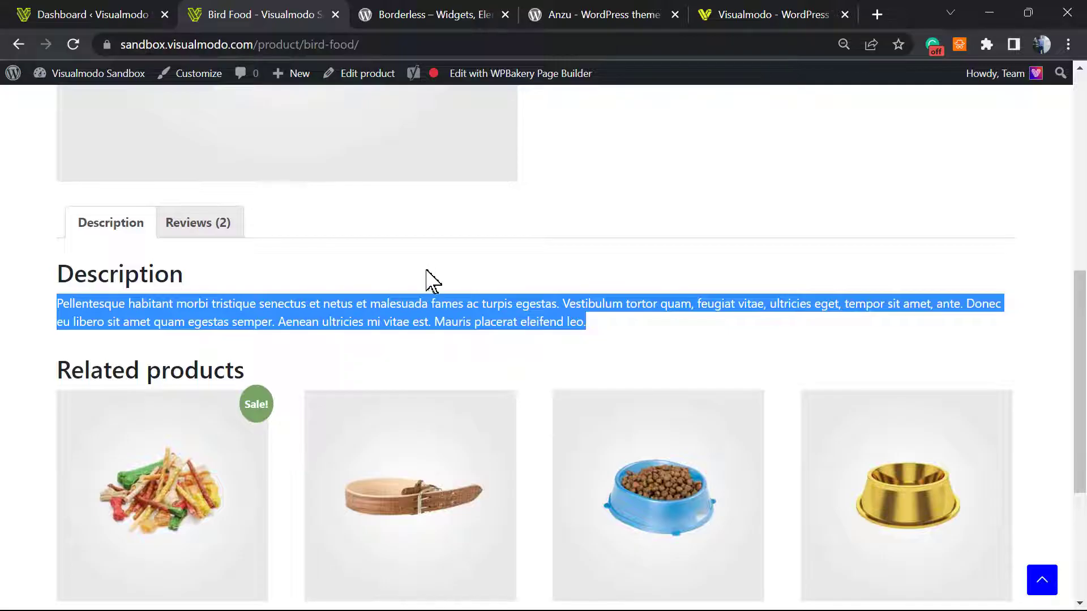
pyautogui.scroll(5, 424, 283)
pyautogui.scroll(3, 544, 365)
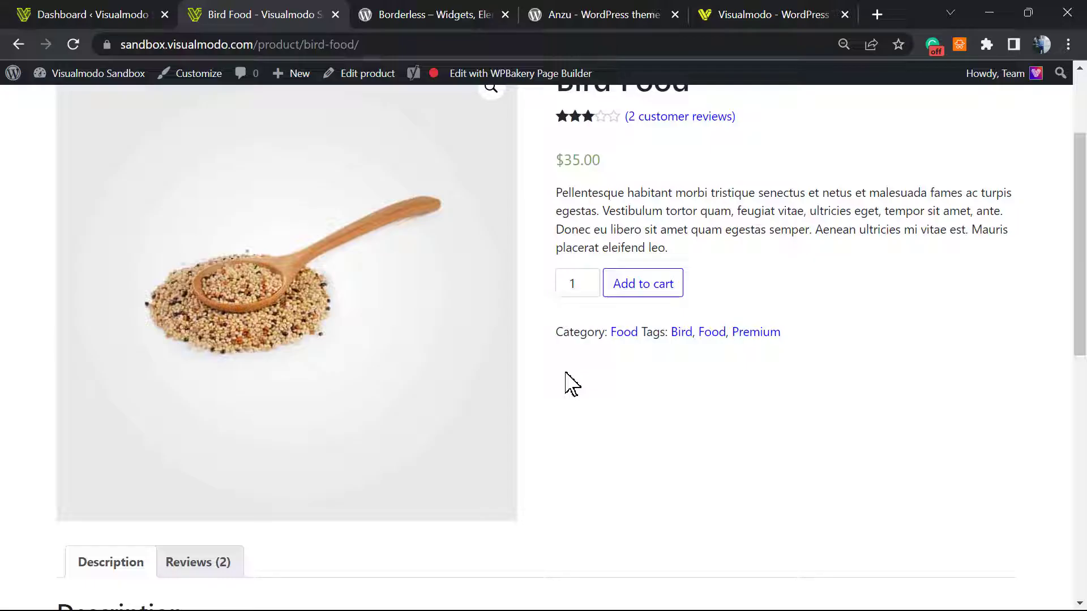
pyautogui.scroll(3, 453, 385)
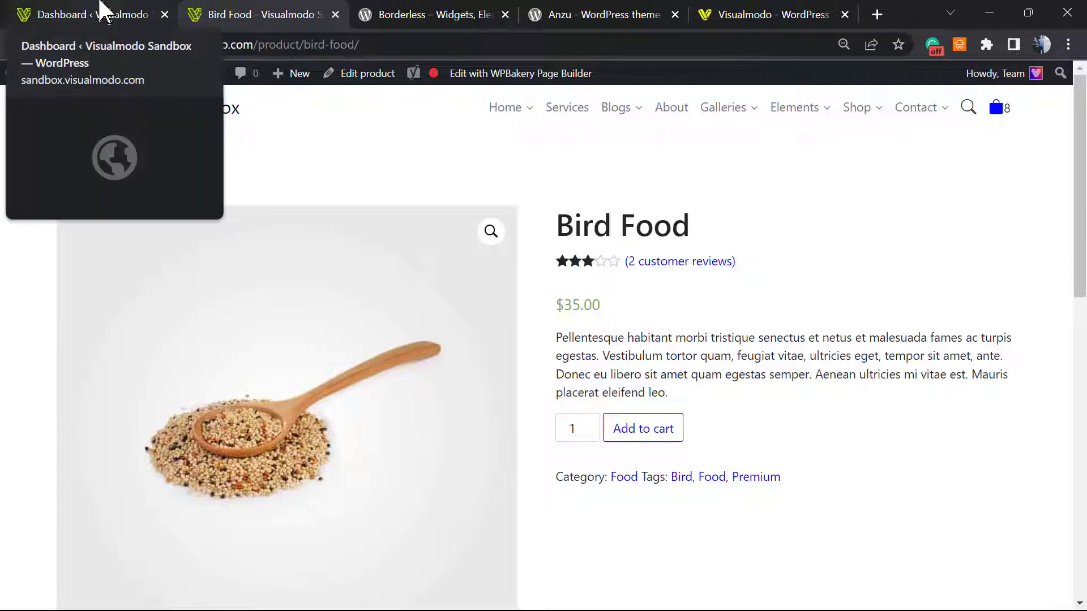
# - In the WordPress dashboard, go to Products > All Products and browse the list
pyautogui.click(80, 11)
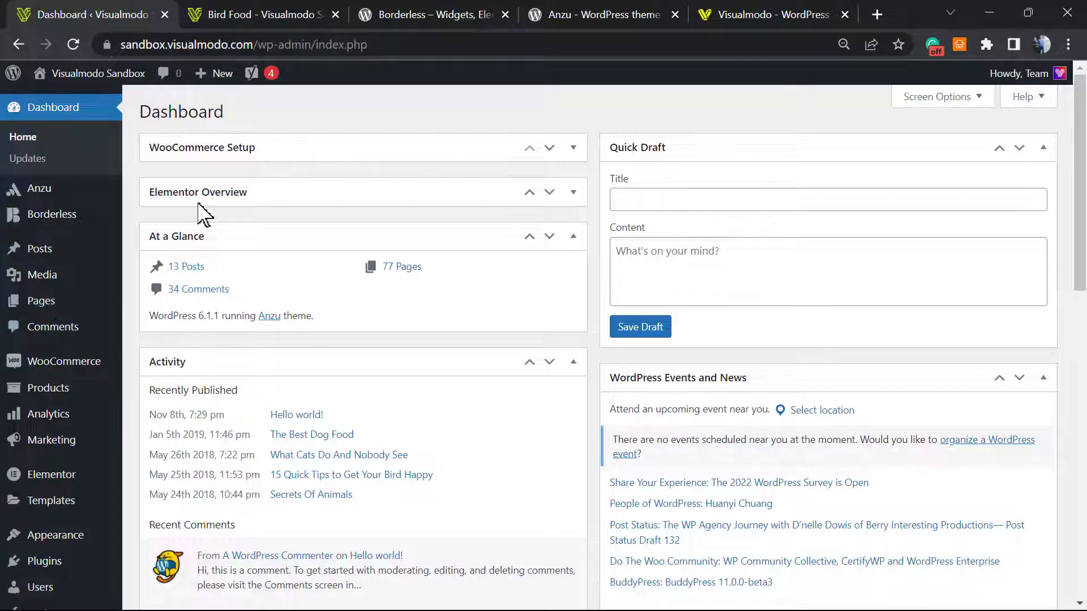
pyautogui.moveTo(97, 389)
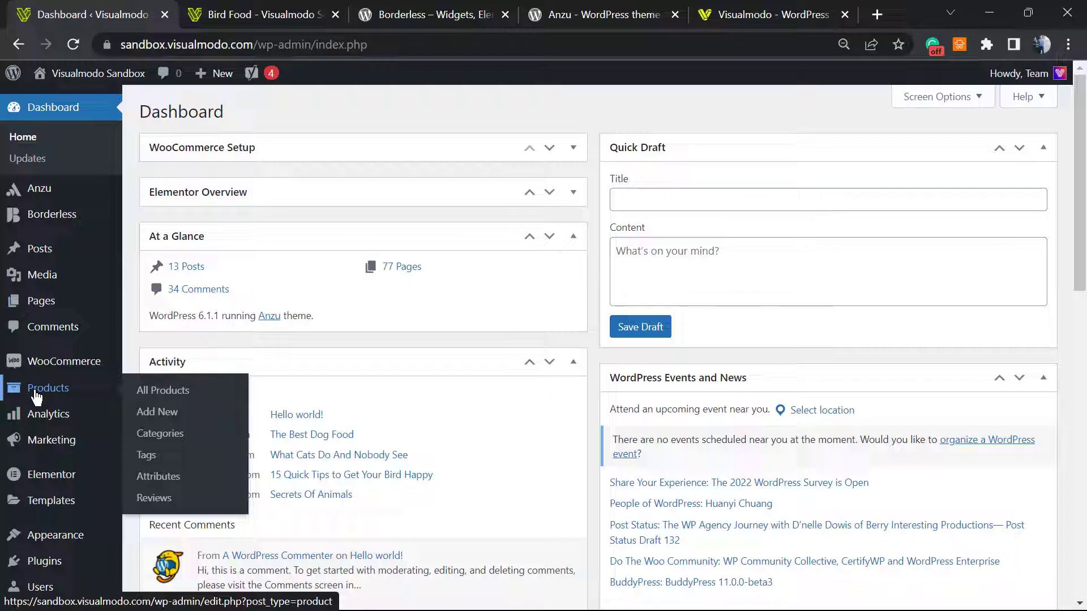
pyautogui.click(192, 396)
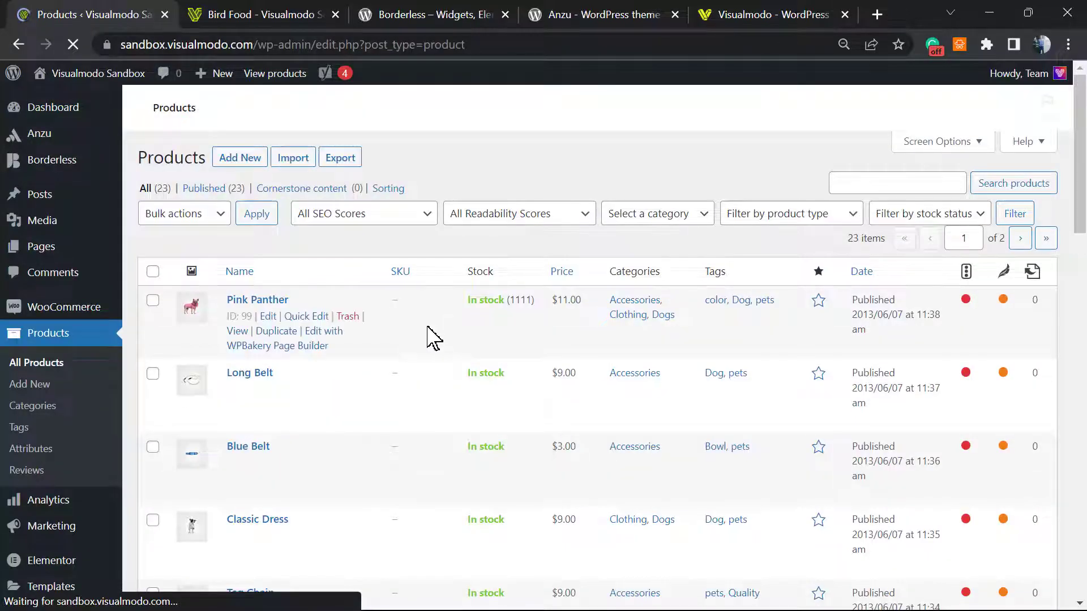
pyautogui.scroll(-3, 430, 342)
pyautogui.scroll(-2, 364, 320)
pyautogui.scroll(-8, 362, 326)
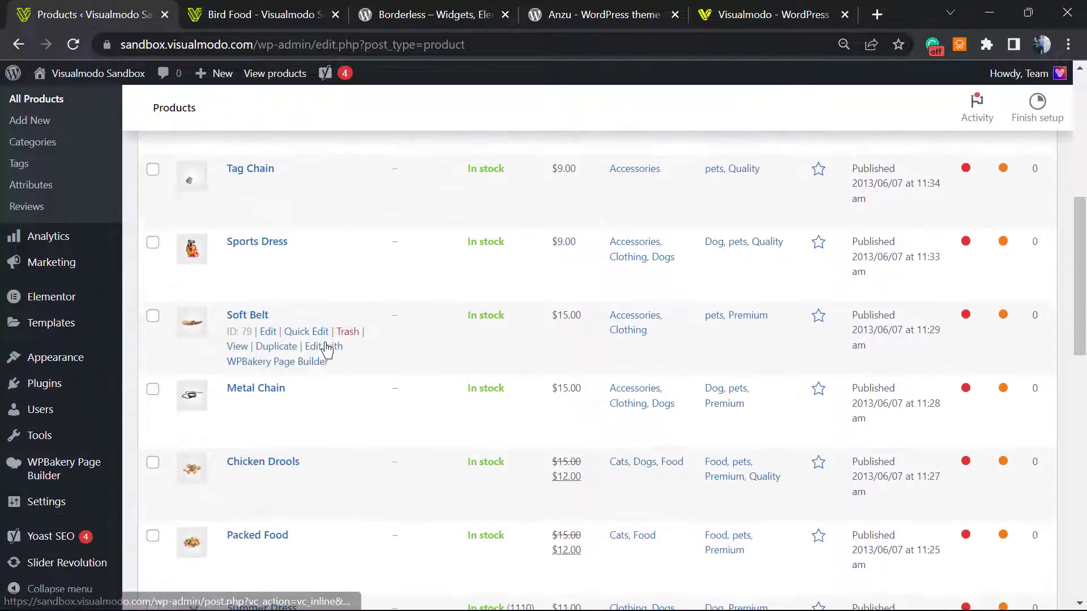
# - Open the Bird Food product in the edit screen via Edit product
pyautogui.click(237, 12)
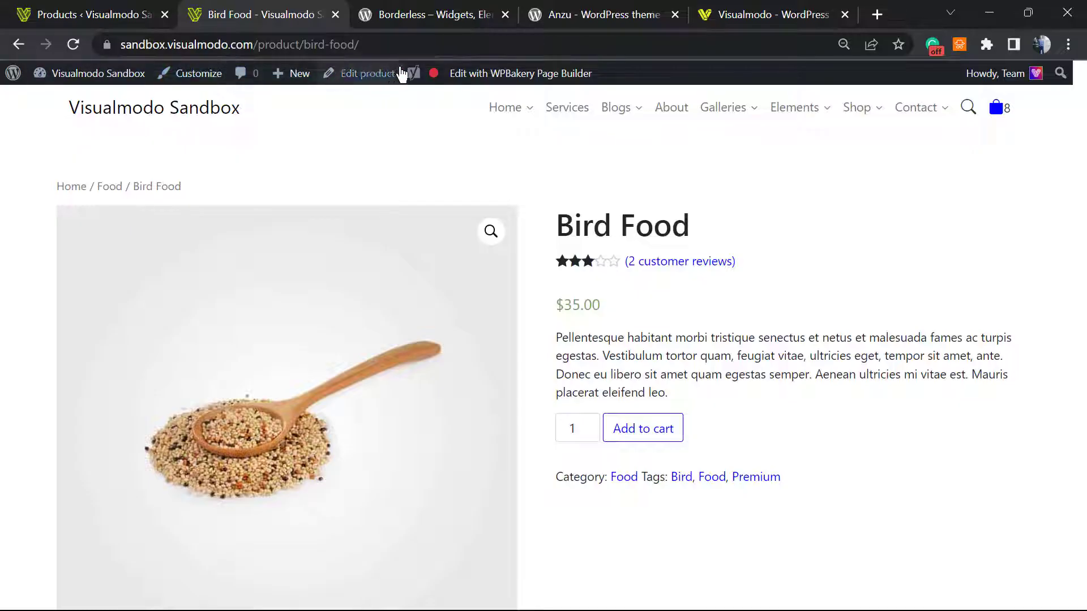
pyautogui.click(363, 83)
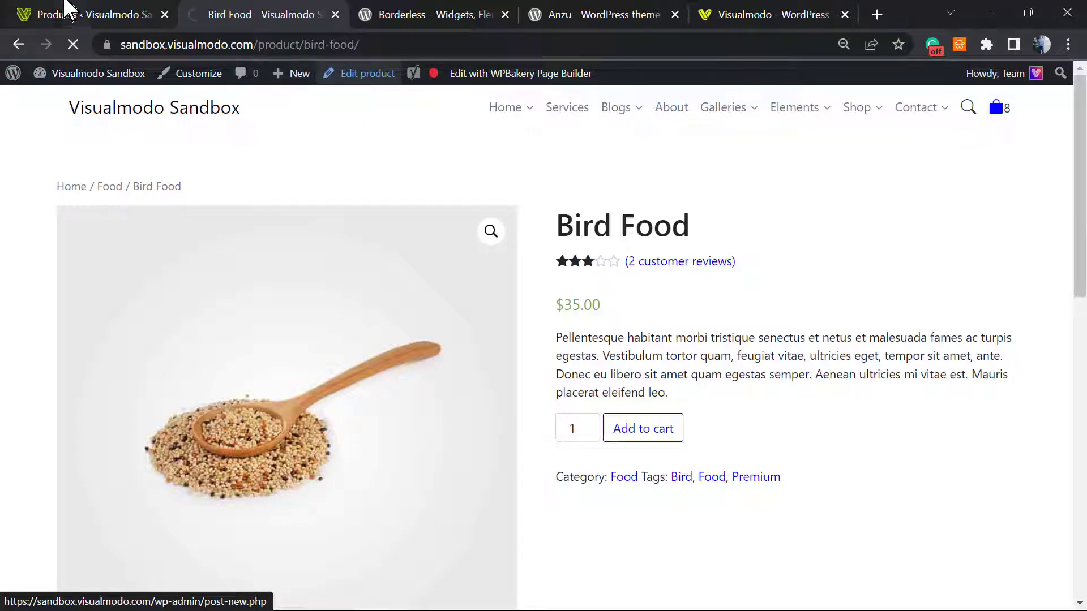
pyautogui.click(71, 13)
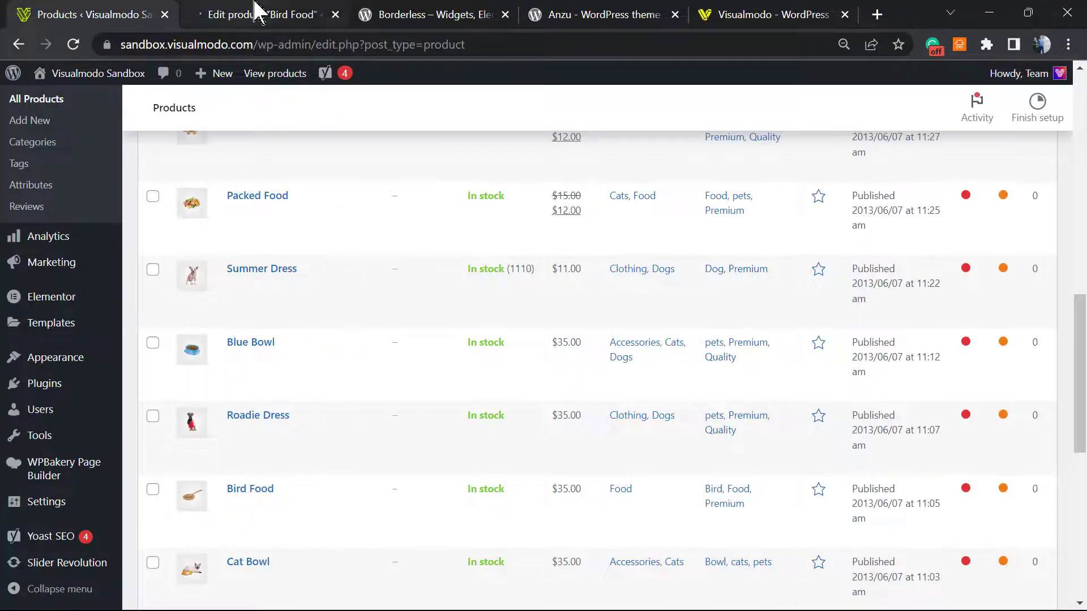
pyautogui.click(317, 12)
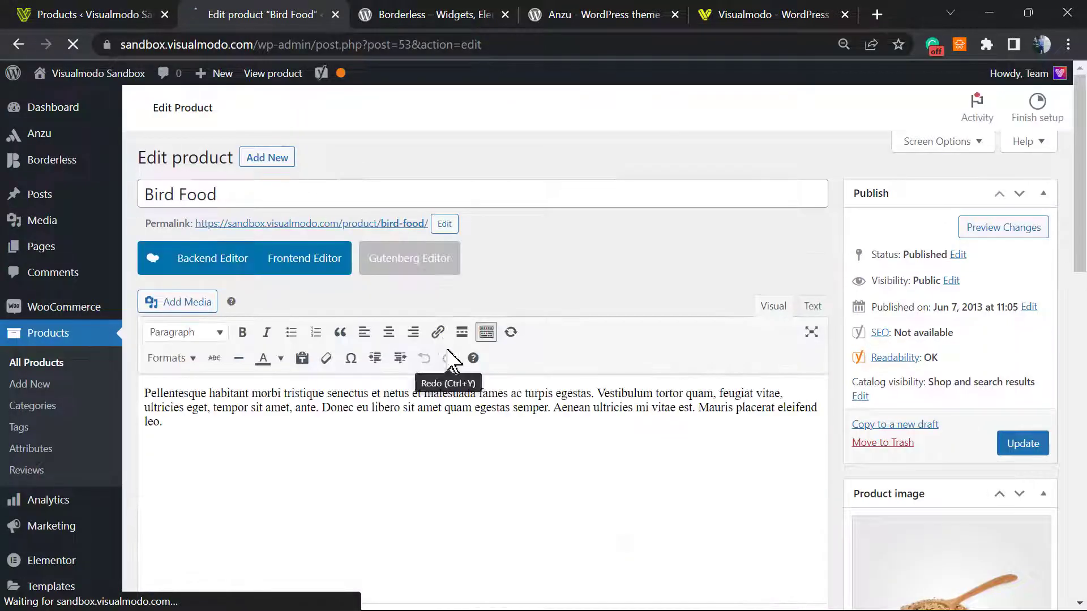
# - Select the main description text in the Bird Food editor
pyautogui.click(359, 422)
pyautogui.hotkey('ctrl', 'a')
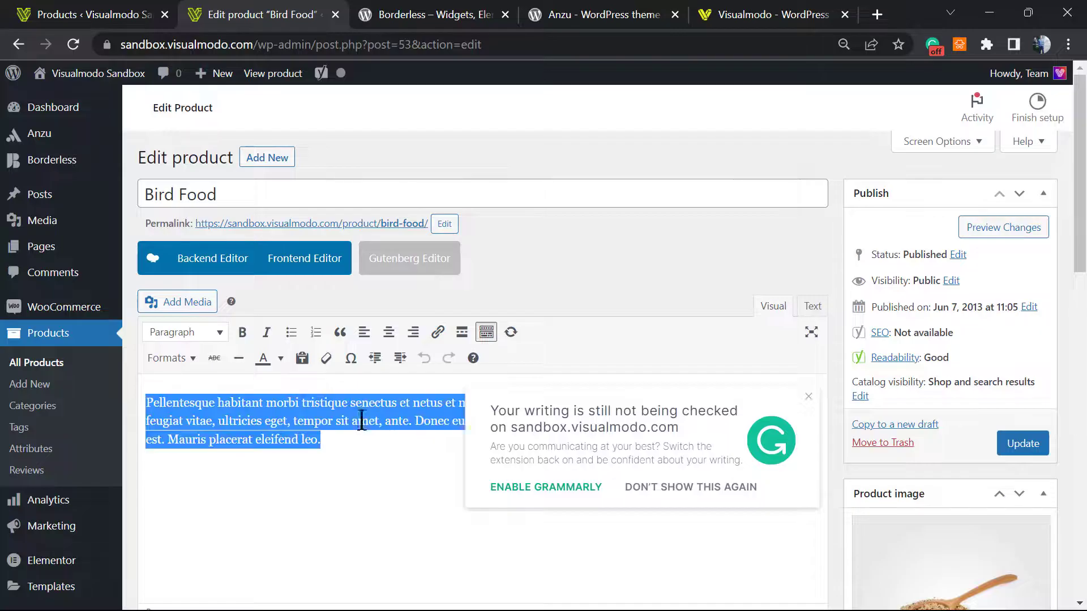
pyautogui.click(698, 488)
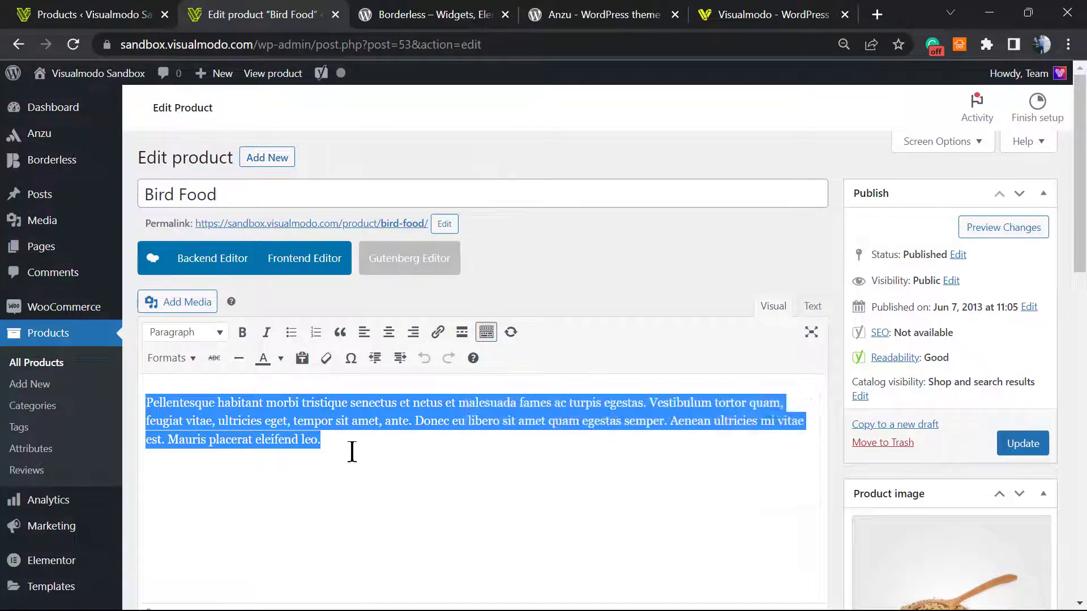
pyautogui.tripleClick(323, 403)
pyautogui.scroll(-10, 323, 421)
pyautogui.scroll(-4, 322, 422)
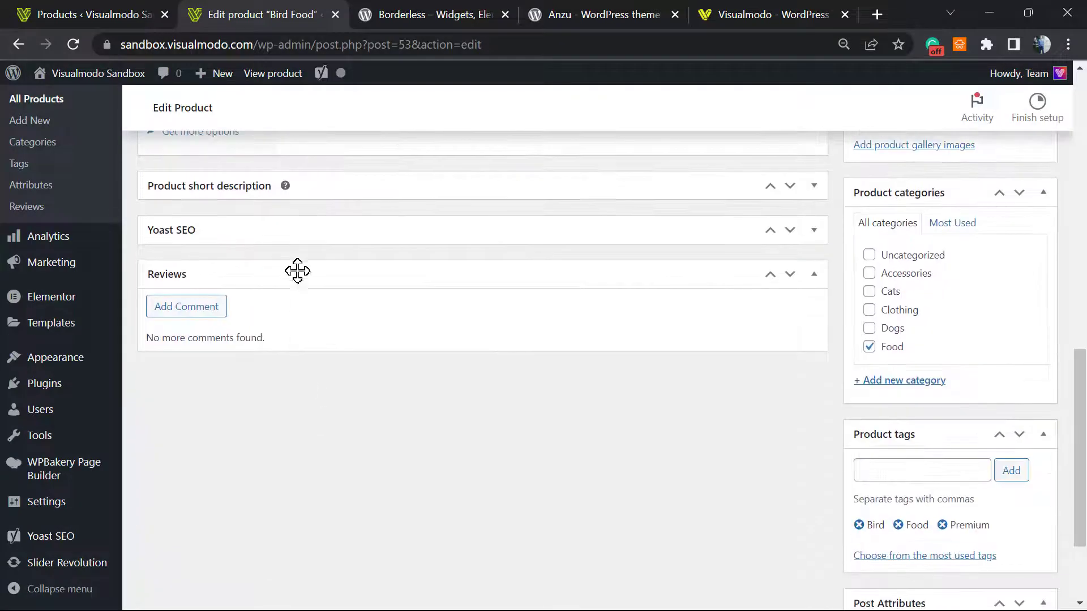
pyautogui.scroll(2, 315, 258)
# - Replace the short description with the placeholder text 'a' and update the product
pyautogui.click(328, 278)
pyautogui.tripleClick(239, 421)
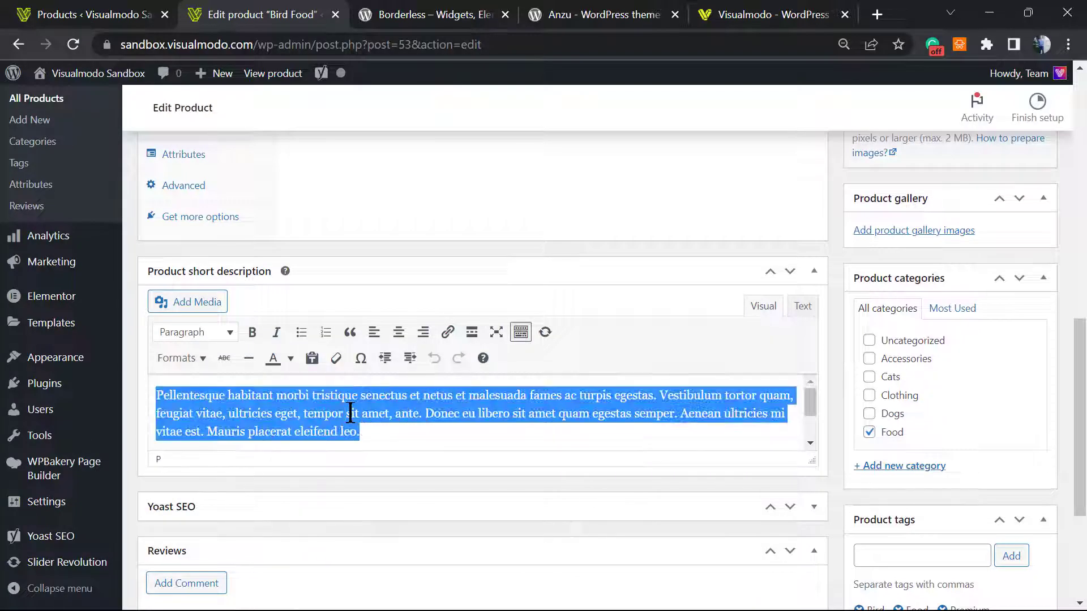
pyautogui.write('aaaaaaaaaaa')
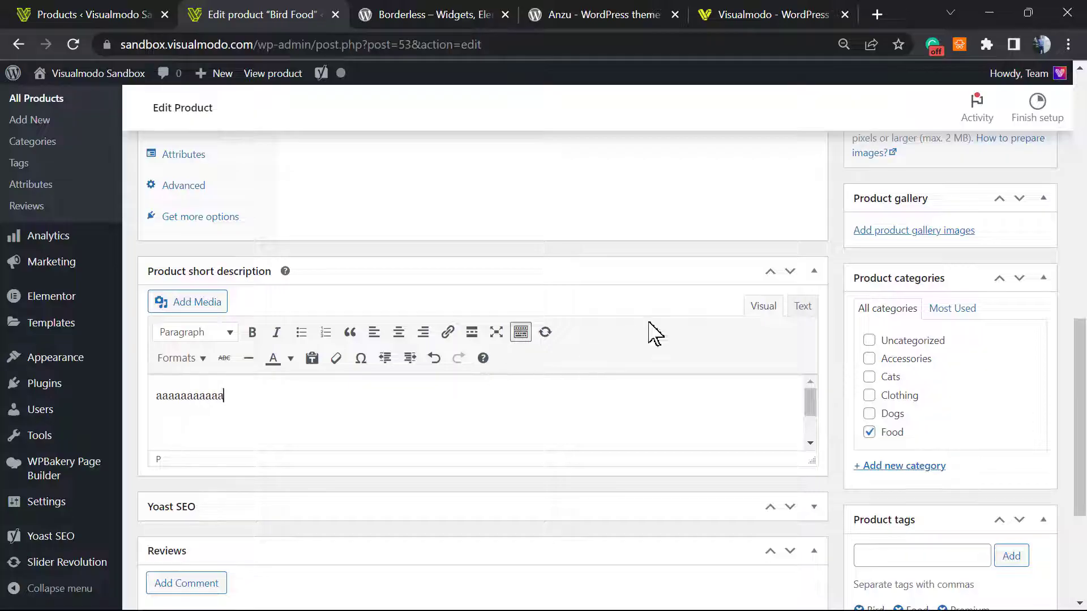
pyautogui.scroll(10, 978, 269)
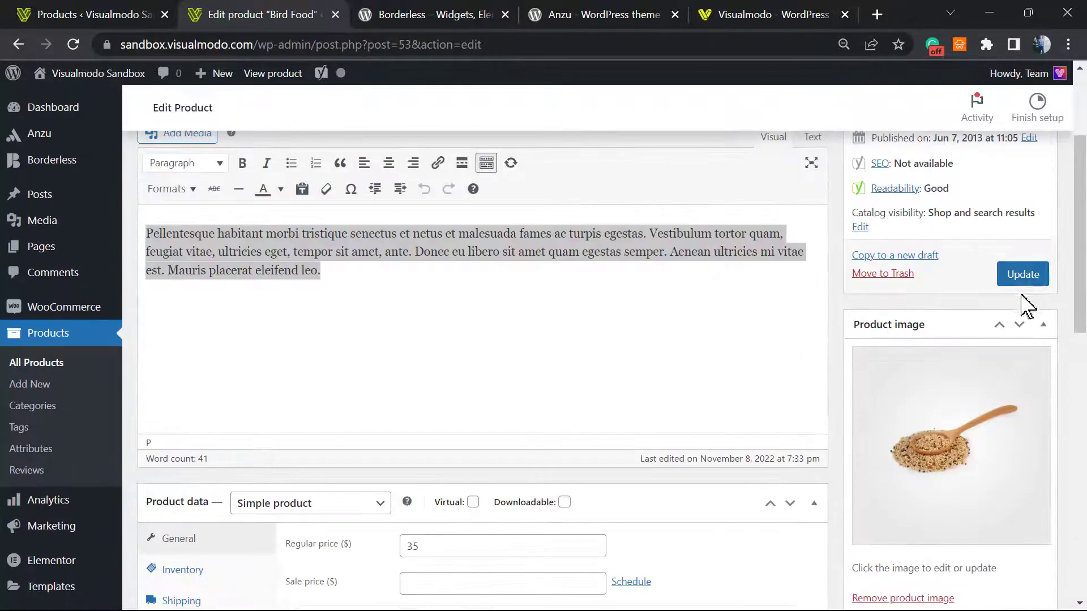
pyautogui.click(1023, 274)
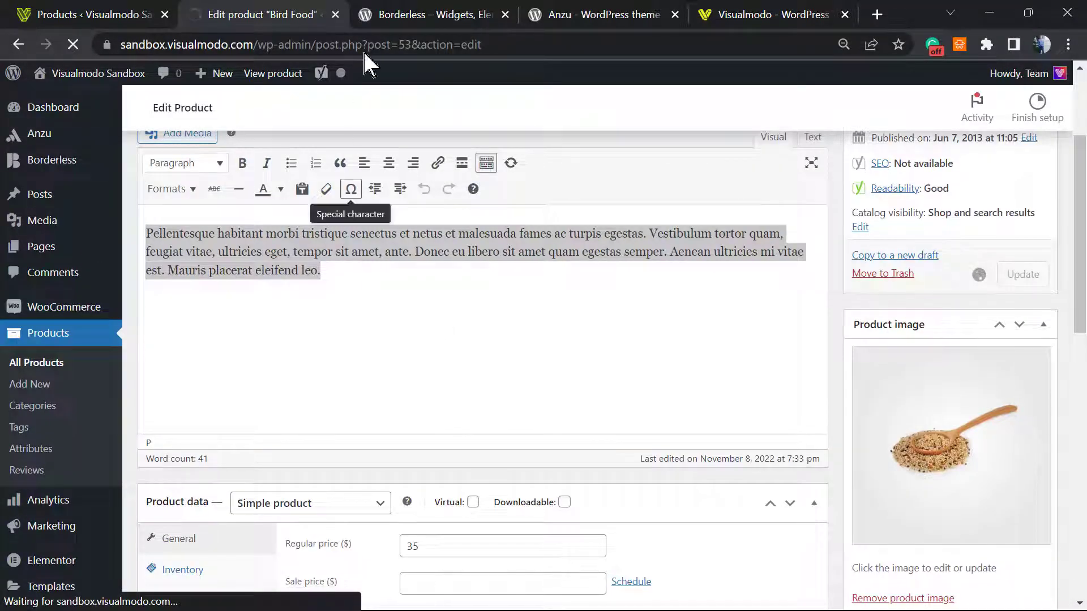
# - Check the new short description on the live Bird Food page, then return to editing
pyautogui.click(396, 14)
pyautogui.click(79, 10)
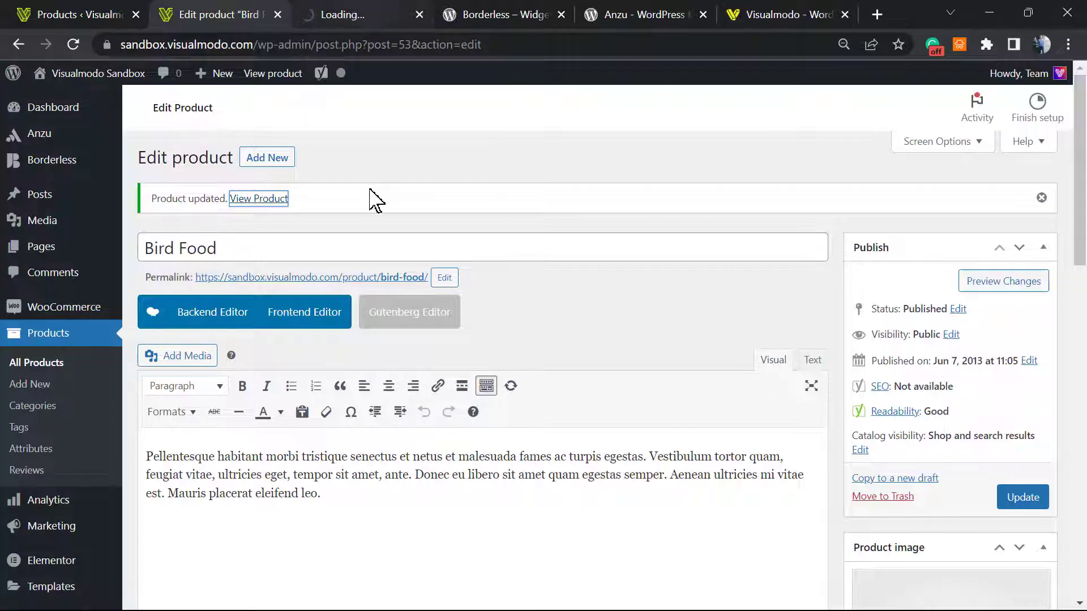
pyautogui.click(384, 11)
pyautogui.doubleClick(616, 332)
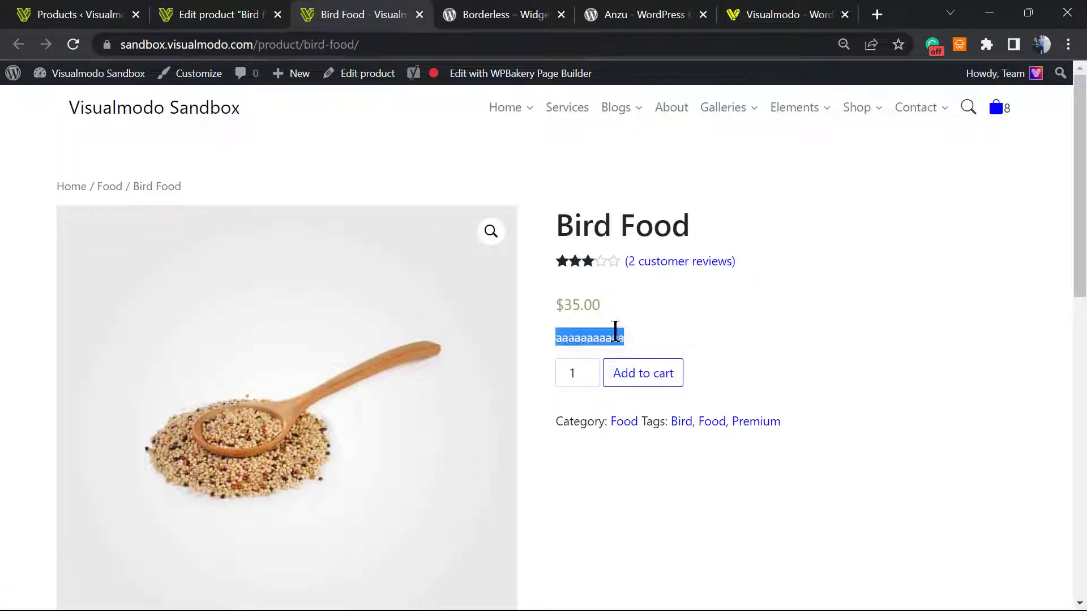
pyautogui.click(221, 14)
pyautogui.scroll(-3, 287, 419)
pyautogui.scroll(2, 375, 406)
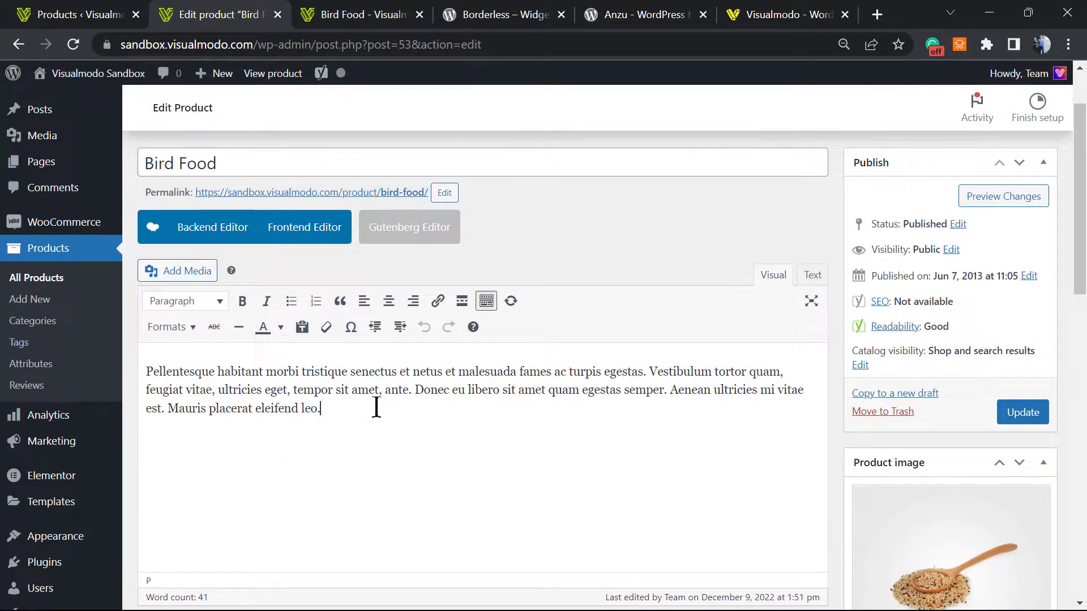
# - Insert the laptop photo from the media library into the product description
pyautogui.click(201, 277)
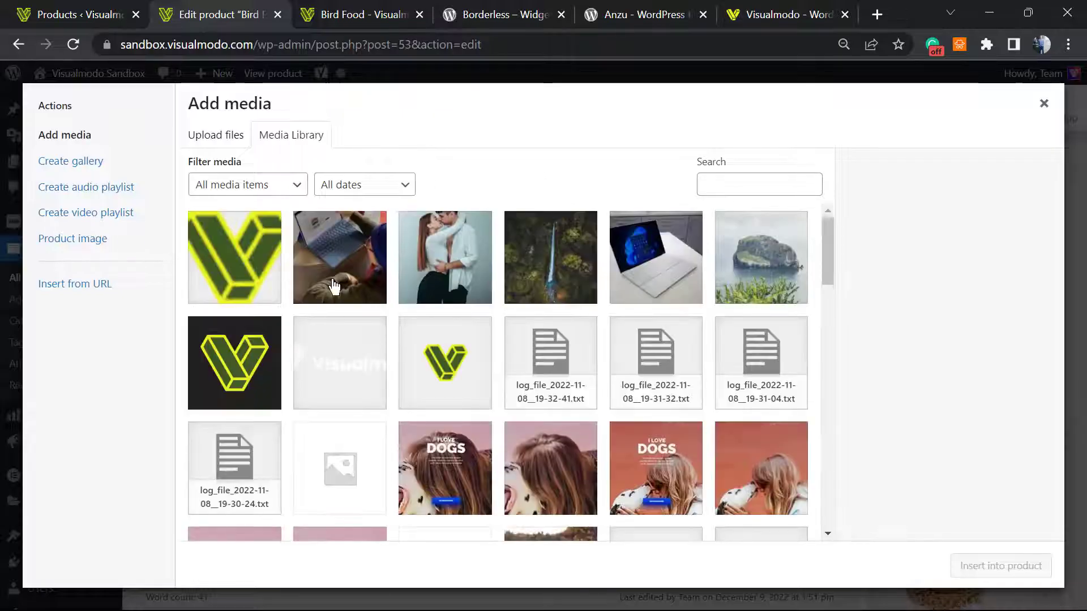
pyautogui.click(416, 290)
pyautogui.click(626, 288)
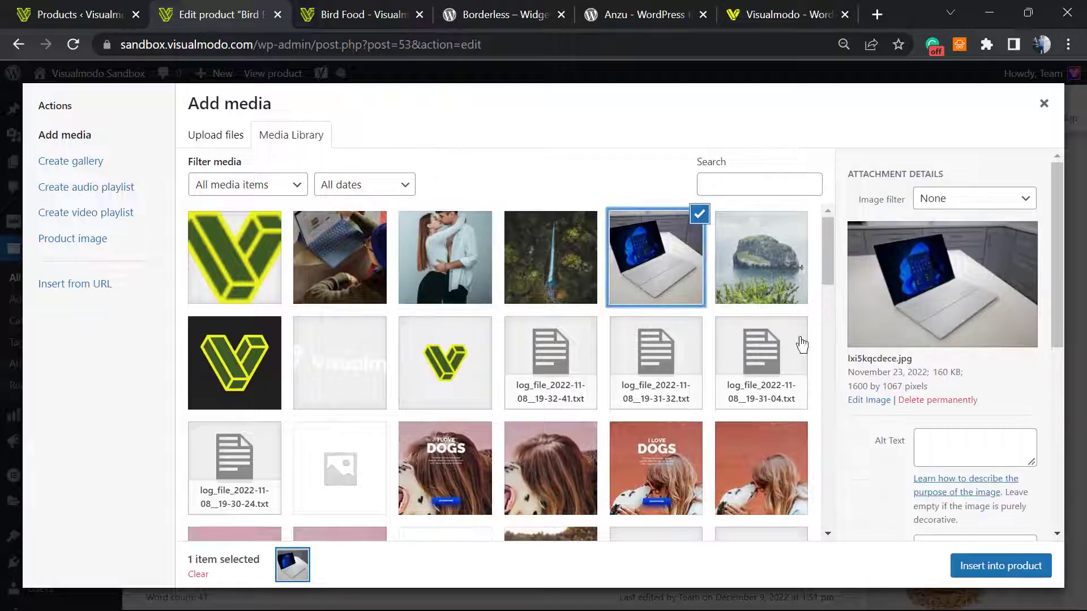
pyautogui.click(988, 566)
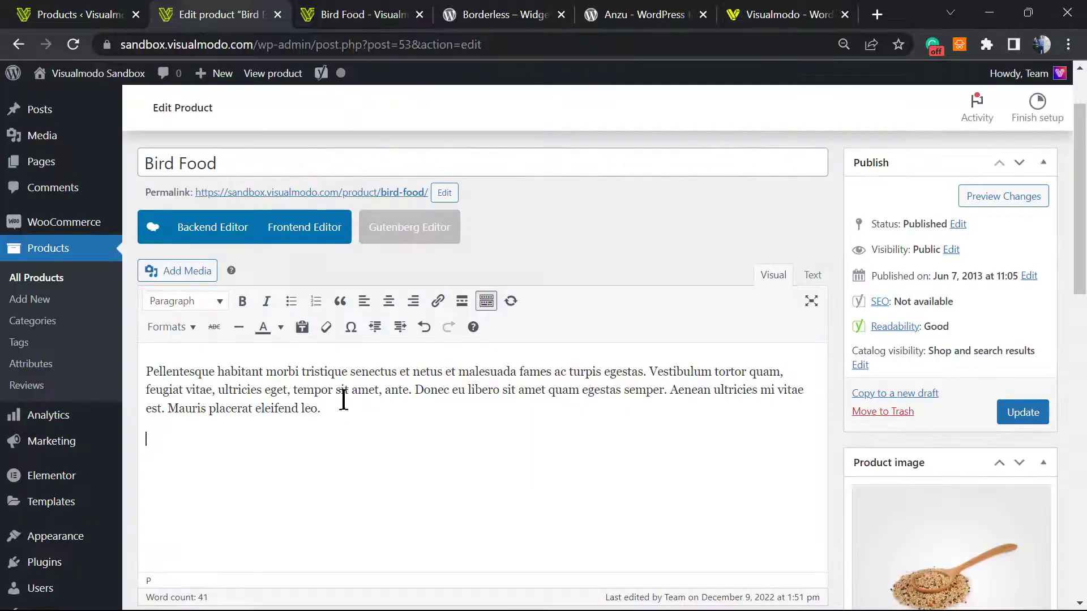
pyautogui.scroll(-3, 447, 410)
pyautogui.click(283, 317)
pyautogui.scroll(2, 275, 271)
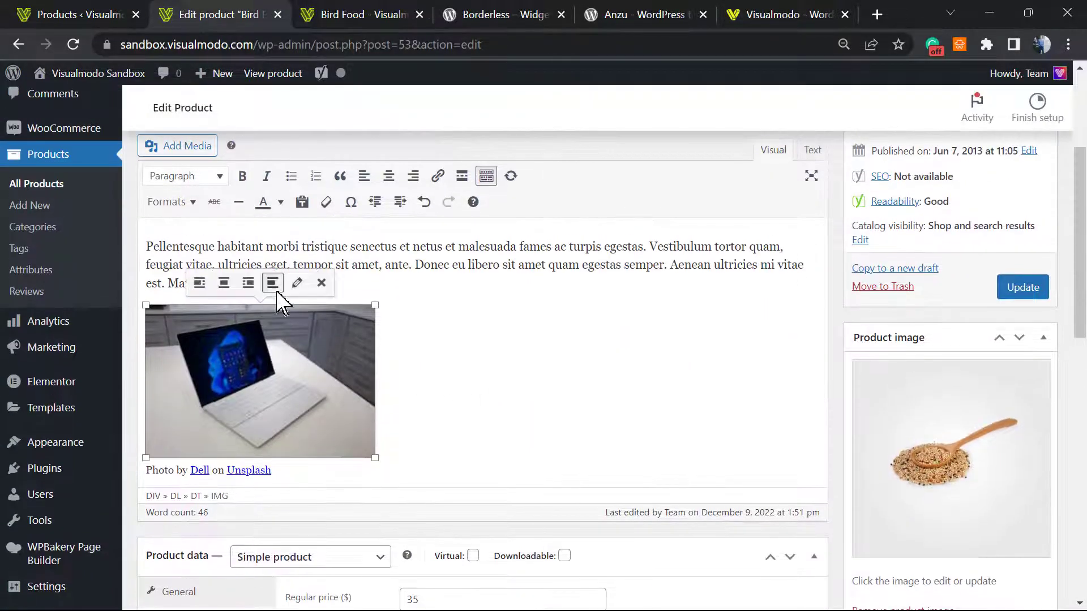
# - Set the laptop image size to Full Size and update the product
pyautogui.click(296, 281)
pyautogui.click(312, 357)
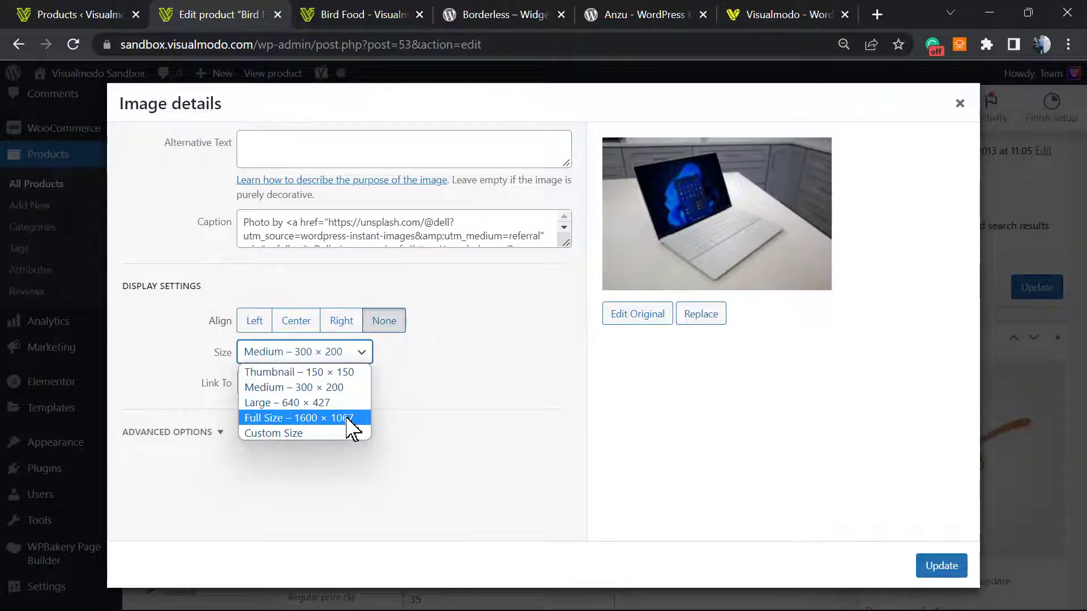
pyautogui.click(348, 419)
pyautogui.click(937, 565)
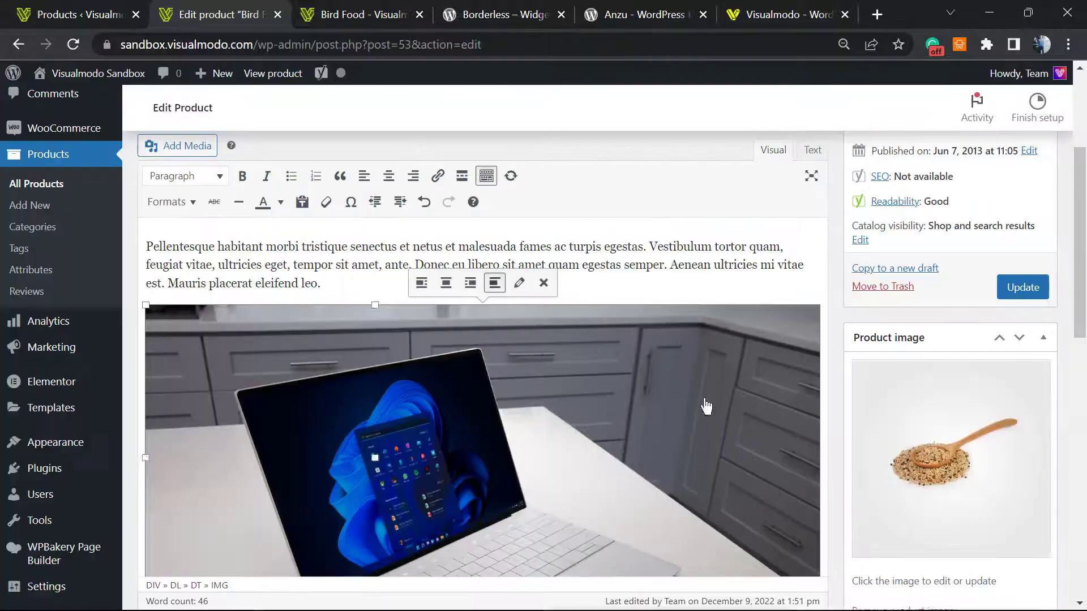
pyautogui.scroll(-9, 665, 395)
pyautogui.scroll(8, 451, 372)
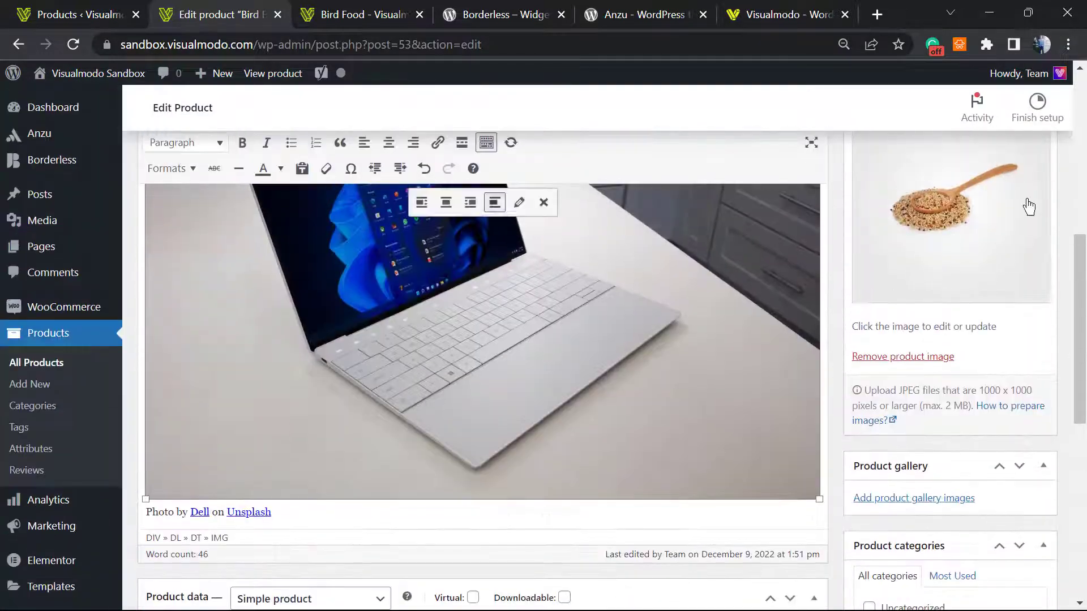
pyautogui.scroll(5, 997, 237)
pyautogui.click(1033, 378)
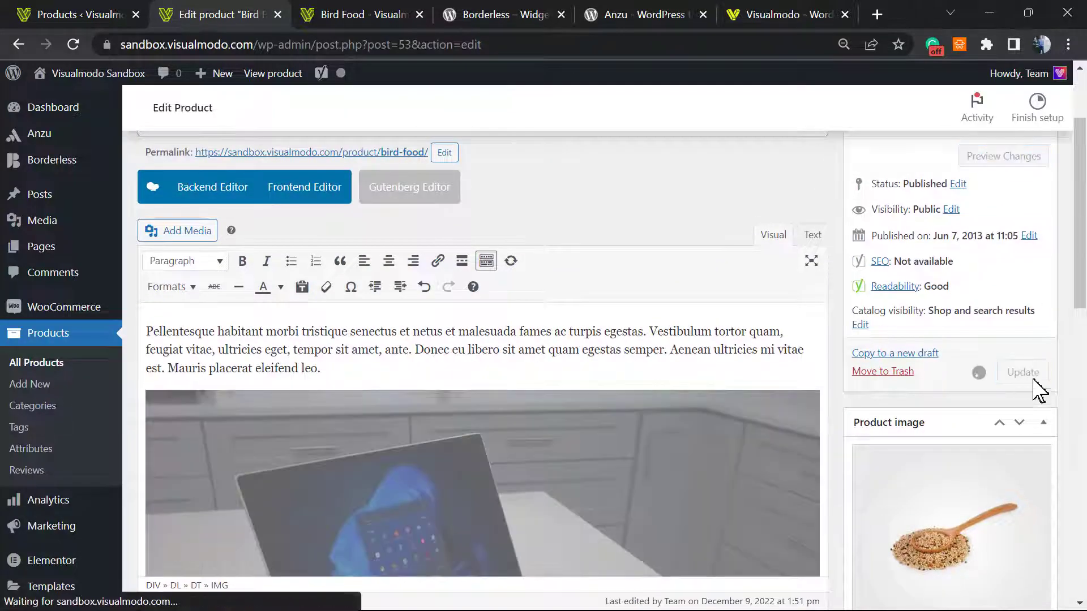
# - Reload the live Bird Food page to confirm the laptop photo appears
pyautogui.click(85, 9)
pyautogui.click(357, 11)
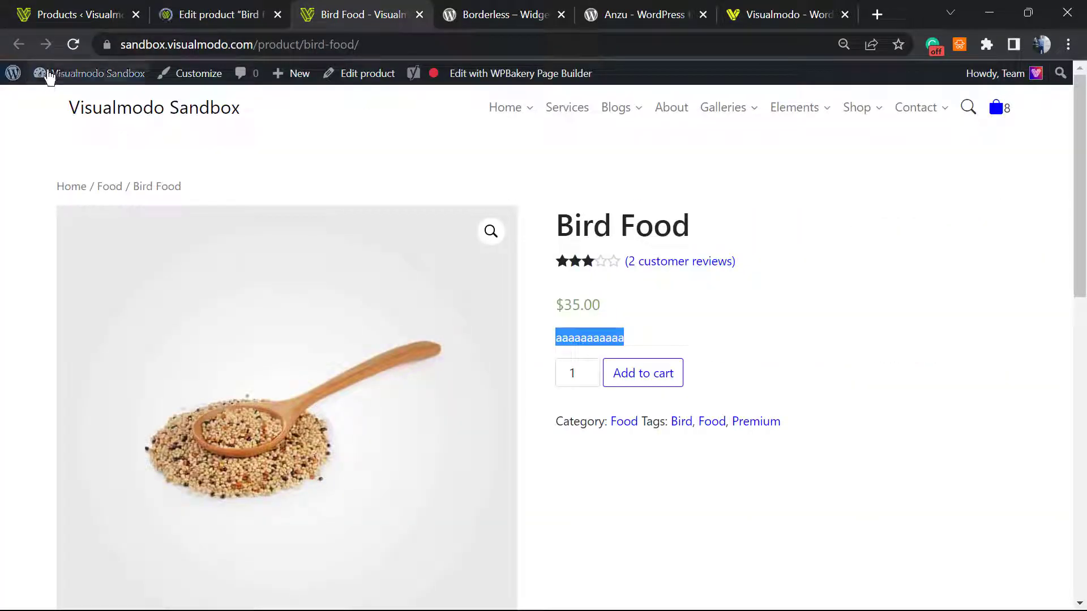
pyautogui.click(68, 47)
pyautogui.scroll(-1, 595, 345)
pyautogui.scroll(-10, 566, 384)
pyautogui.scroll(3, 305, 408)
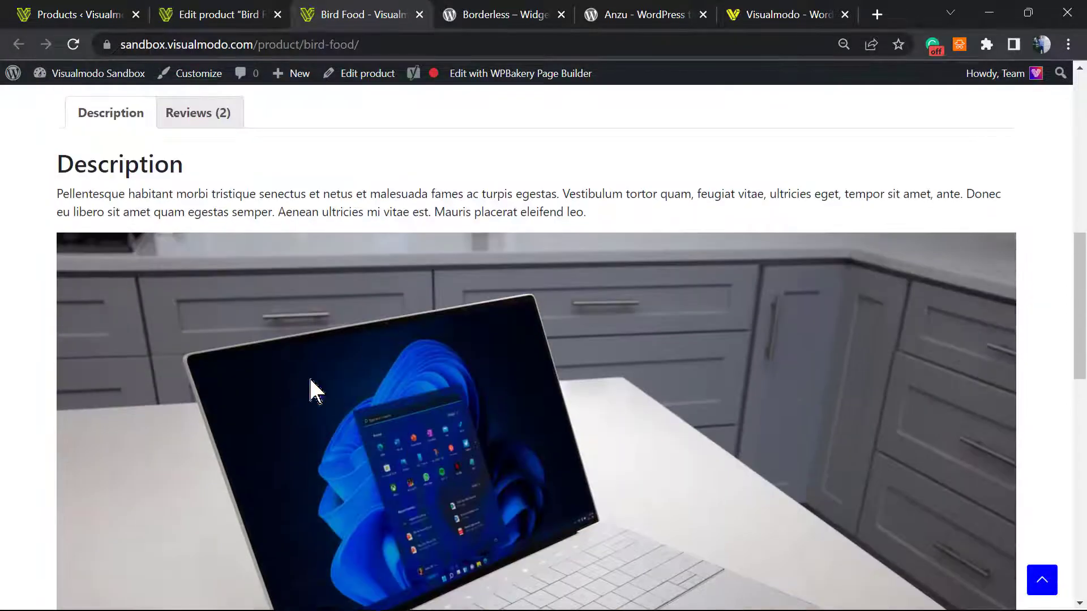
pyautogui.scroll(3, 306, 407)
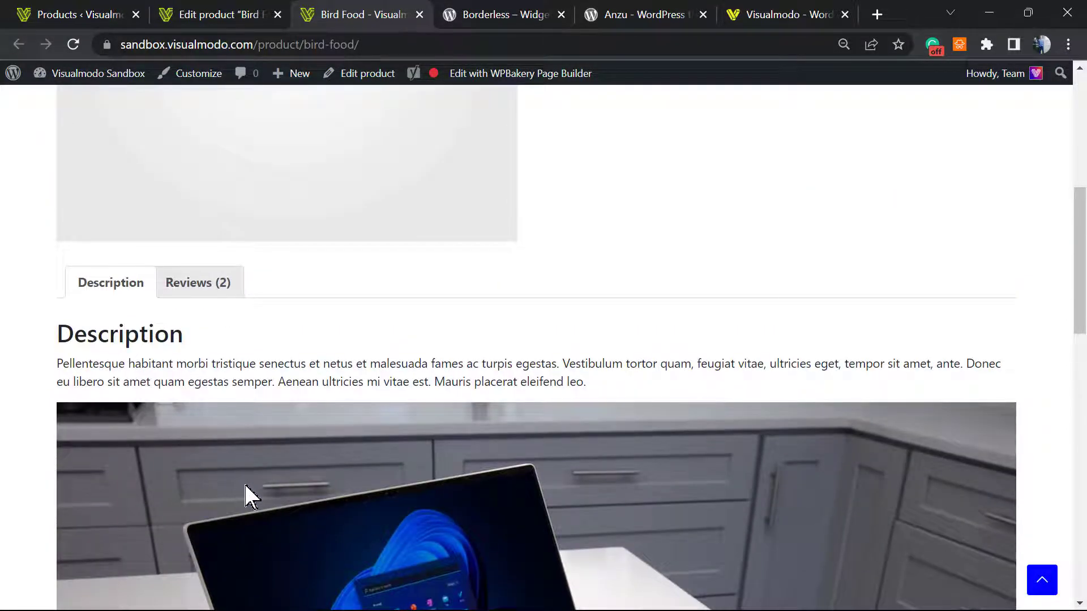
# - Select the main description paragraph in the Bird Food editor for copying
pyautogui.click(237, 16)
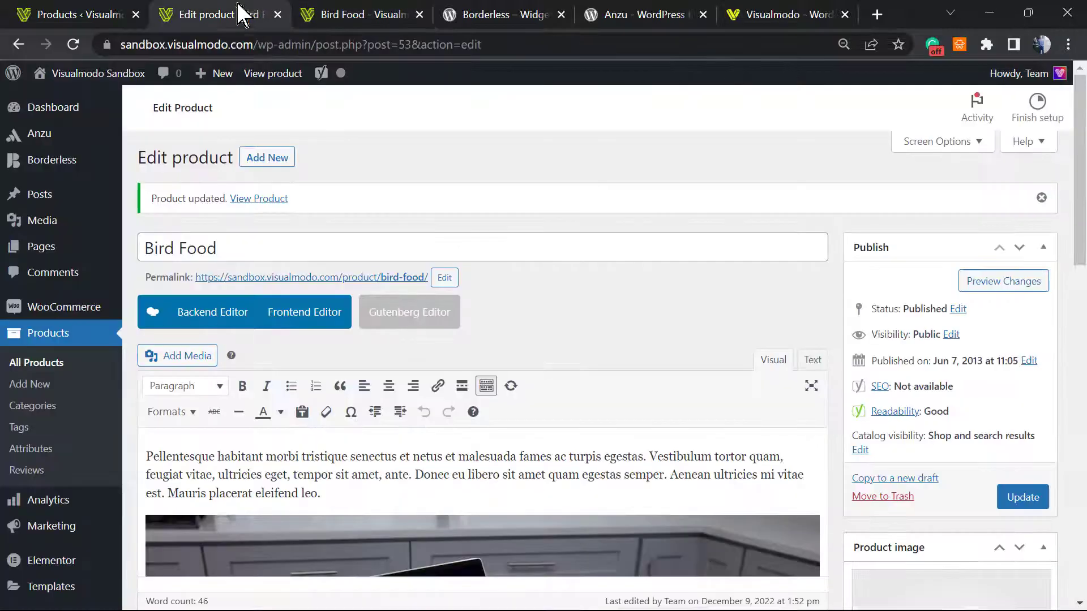
pyautogui.scroll(-10, 322, 439)
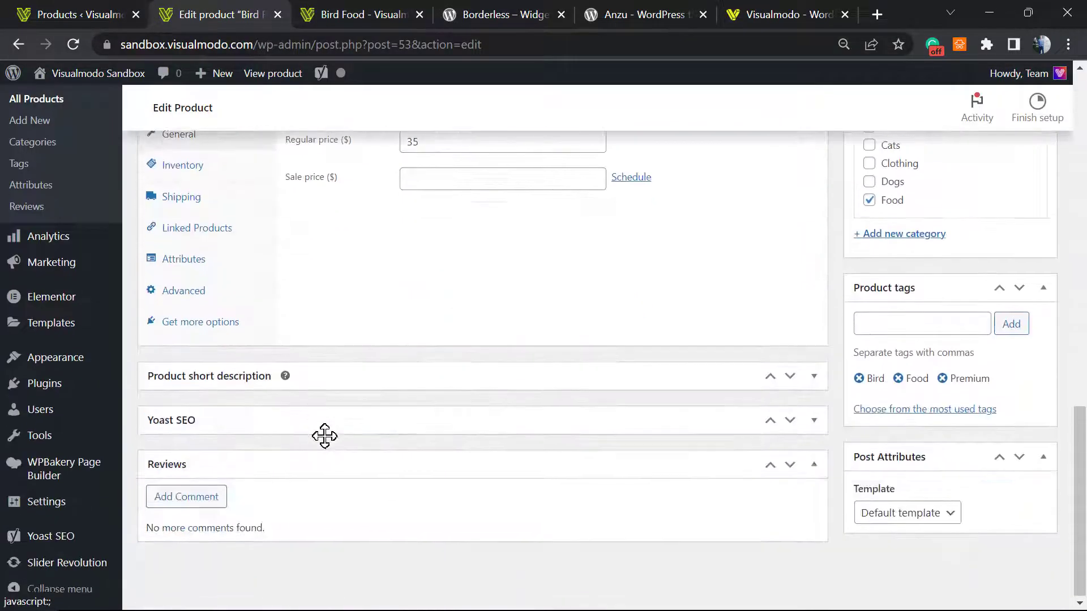
pyautogui.scroll(12, 306, 408)
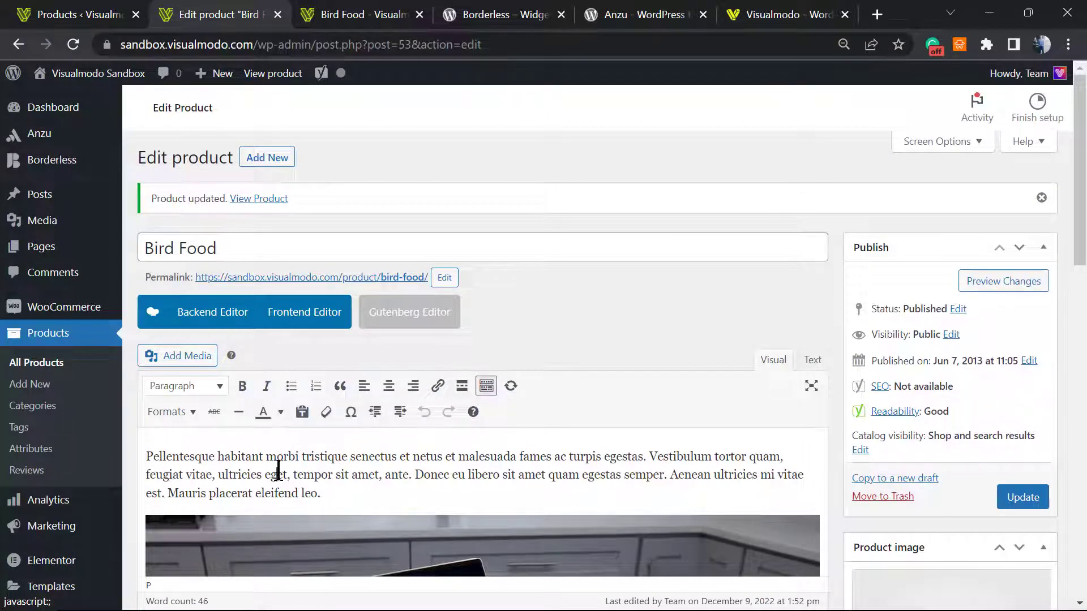
pyautogui.tripleClick(278, 472)
pyautogui.hotkey('ctrl', 'c')
pyautogui.scroll(-10, 322, 458)
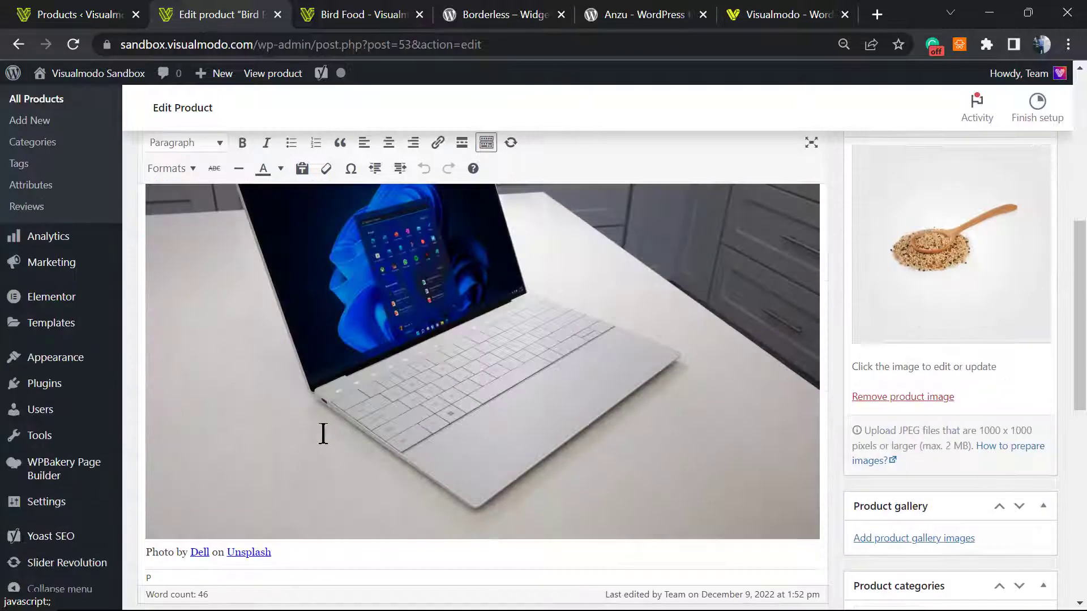
pyautogui.scroll(-1, 313, 379)
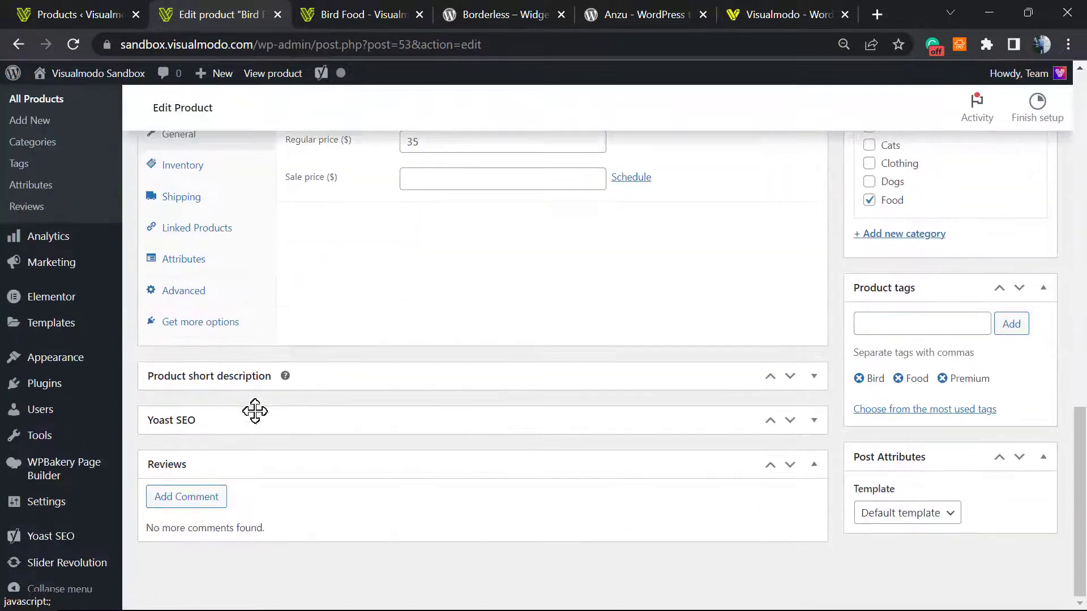
# - Paste the description paragraph over the short description placeholder text
pyautogui.click(208, 375)
pyautogui.scroll(-1, 269, 417)
pyautogui.tripleClick(267, 340)
pyautogui.hotkey('ctrl', 'v')
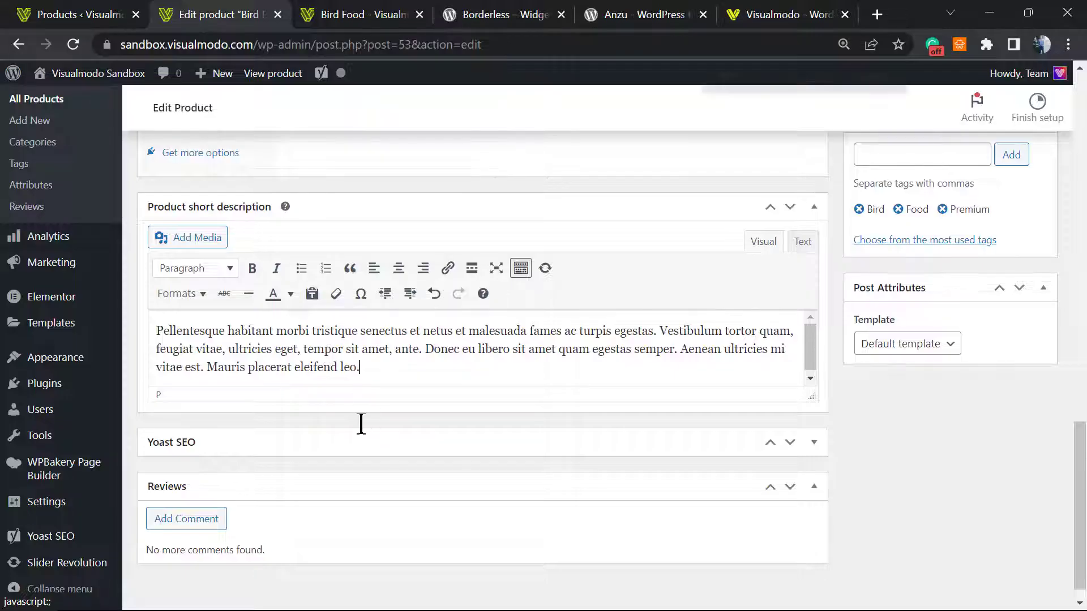
pyautogui.keyDown('ctrl'); pyautogui.scroll(2, 359, 425); pyautogui.keyUp('ctrl')
pyautogui.scroll(-1, 382, 403)
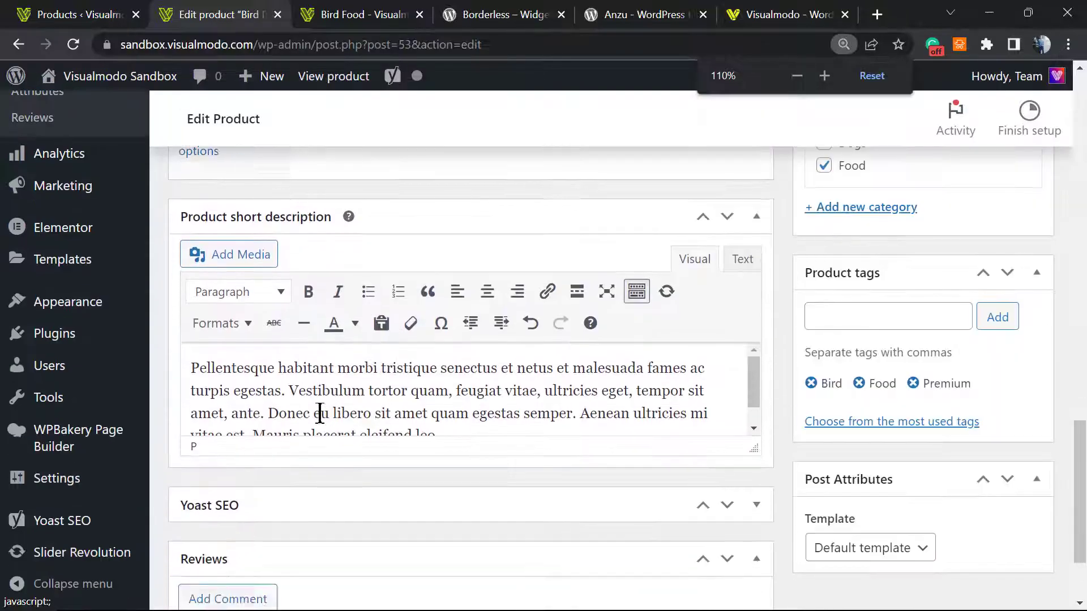
pyautogui.scroll(-1, 318, 412)
pyautogui.scroll(1, 314, 387)
pyautogui.moveTo(276, 368)
pyautogui.mouseDown()
pyautogui.moveTo(433, 379)
pyautogui.moveTo(286, 374)
pyautogui.mouseUp()
pyautogui.click(350, 368)
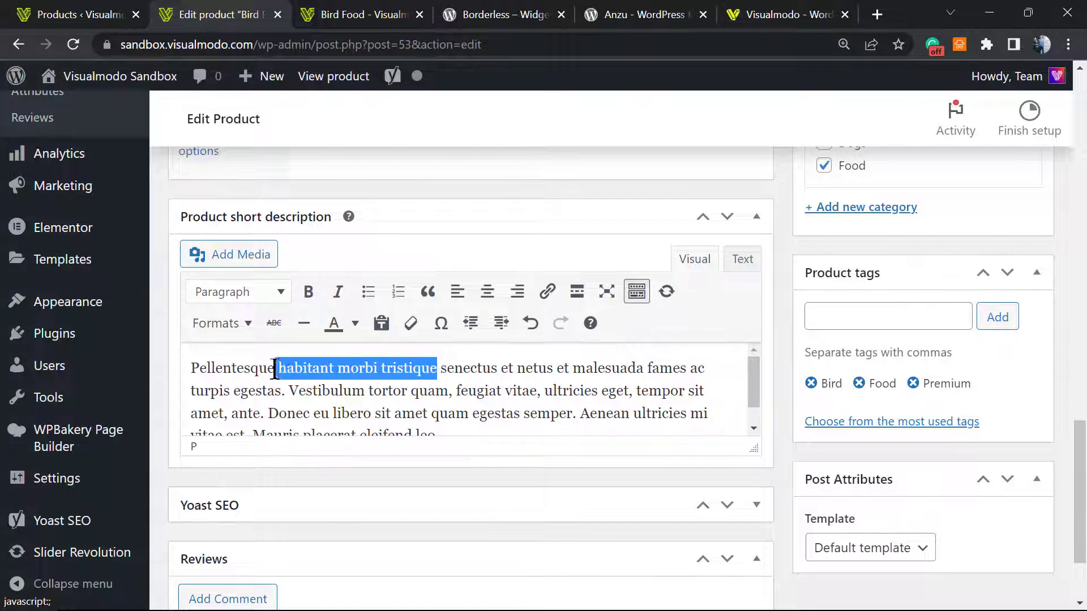
pyautogui.click(729, 13)
pyautogui.click(457, 45)
pyautogui.hotkey('ctrl', 'c')
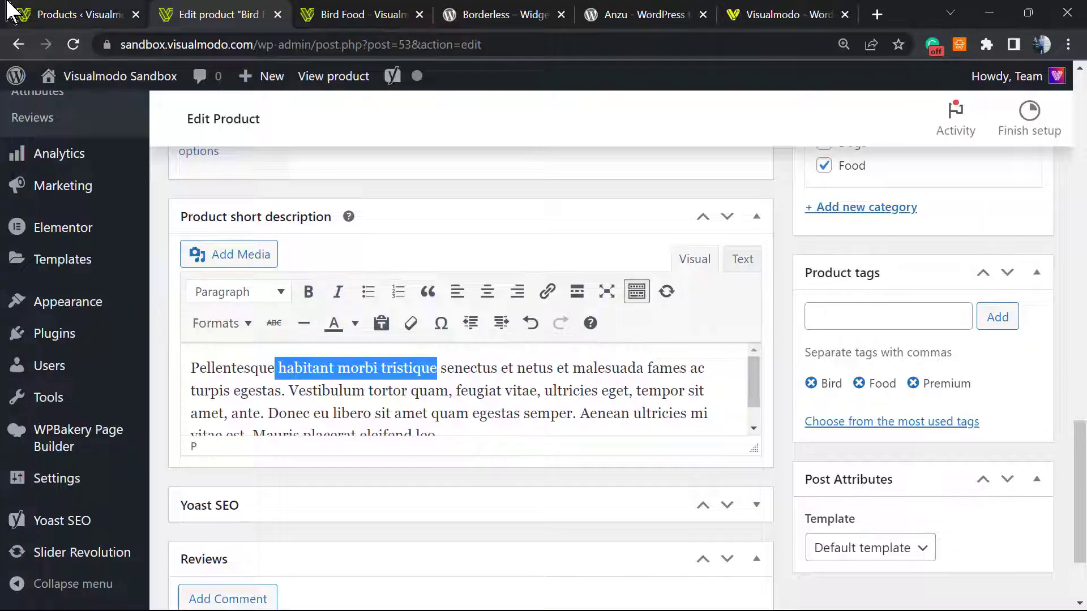
pyautogui.click(546, 298)
pyautogui.hotkey('ctrl', 'v')
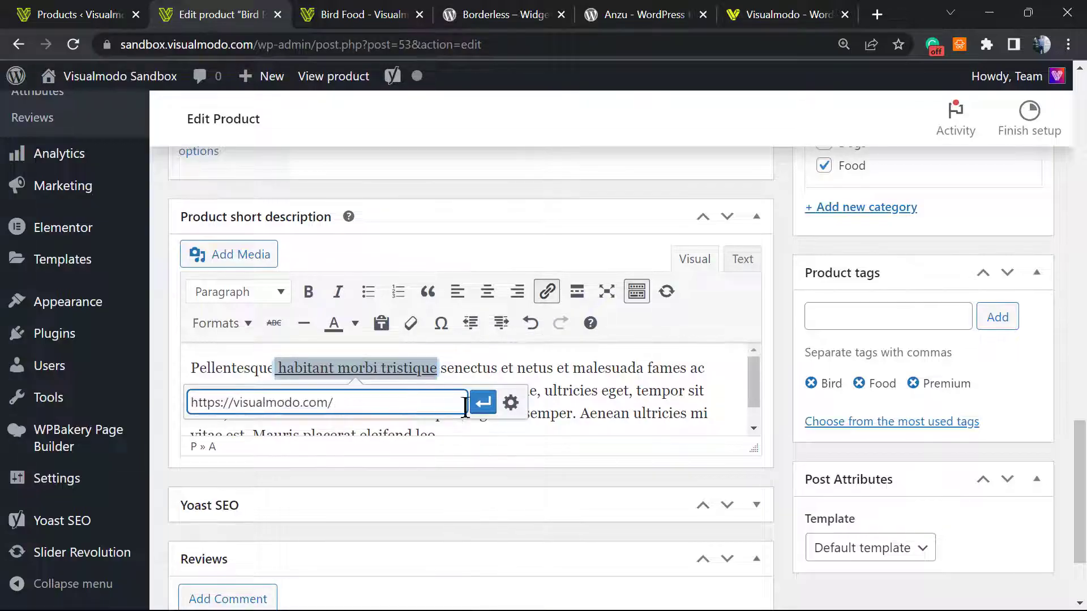
pyautogui.click(481, 403)
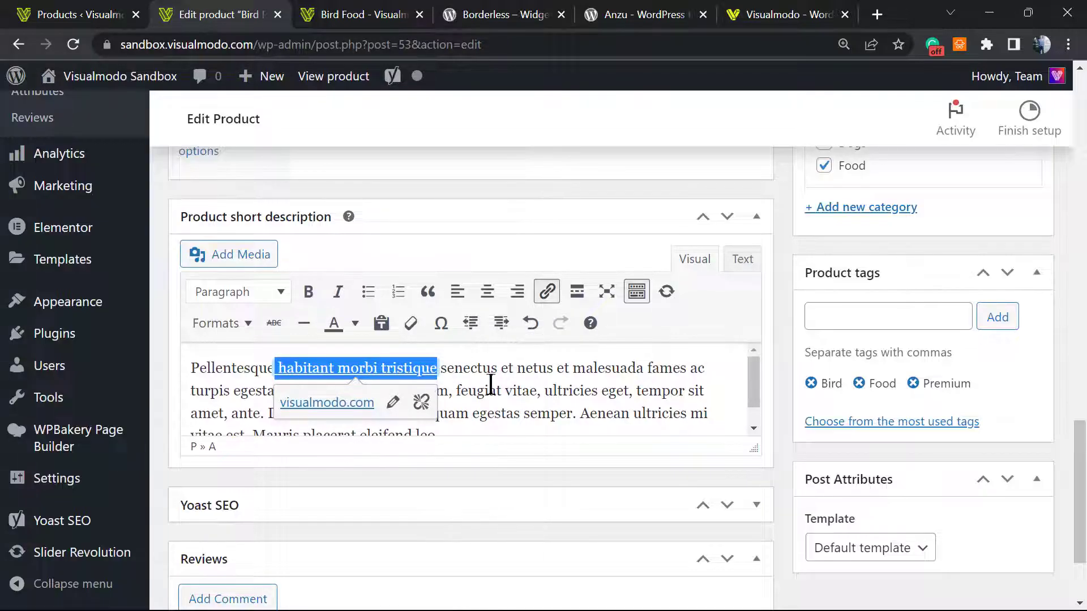
pyautogui.scroll(15, 987, 301)
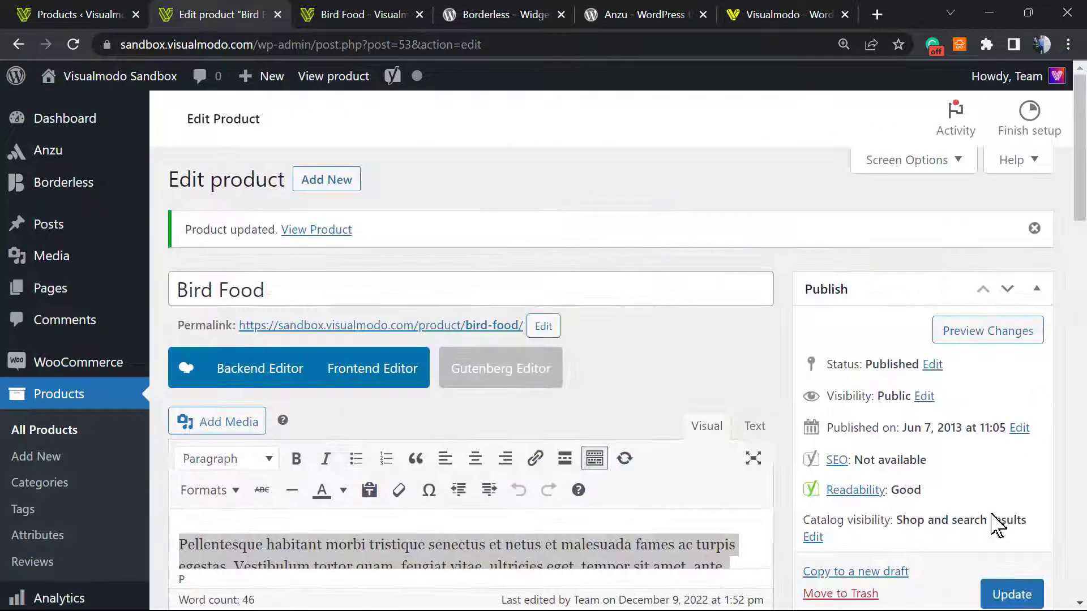
# - Update the Bird Food product and reload its live page
pyautogui.scroll(-2, 997, 523)
pyautogui.click(1009, 593)
pyautogui.click(356, 13)
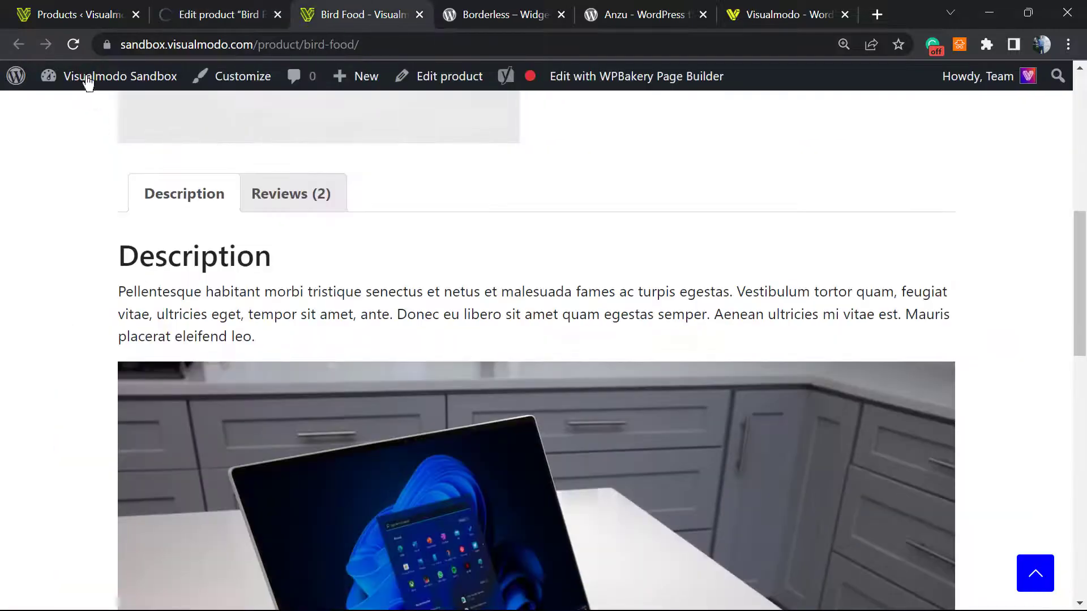
pyautogui.click(73, 45)
pyautogui.click(74, 45)
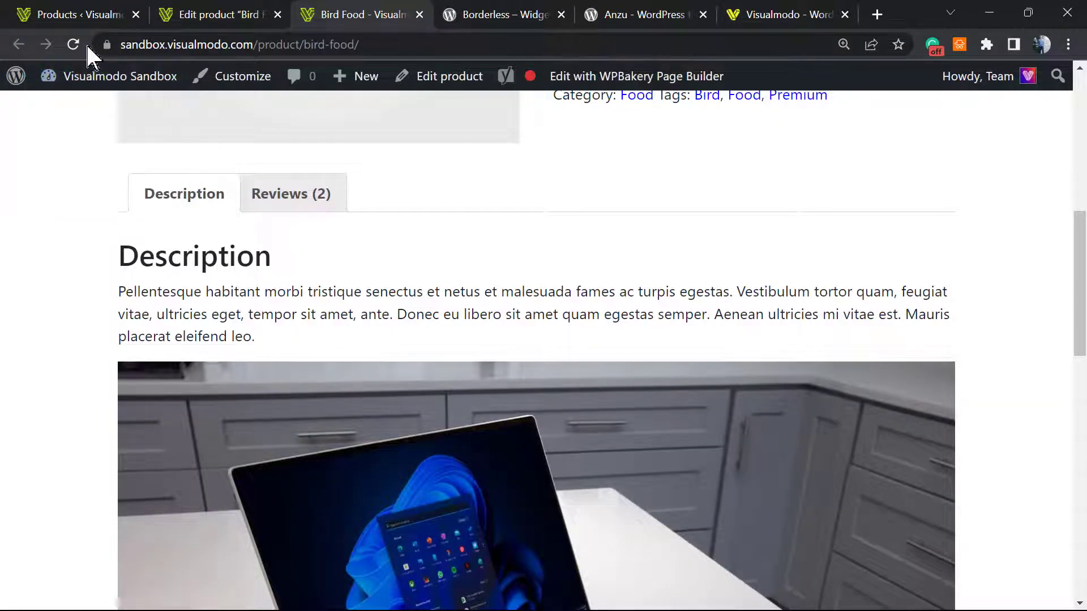
pyautogui.click(69, 49)
# - Verify 'habitant morbi tristique' shows as a link in the live short description
pyautogui.scroll(-15, 350, 294)
pyautogui.scroll(20, 352, 310)
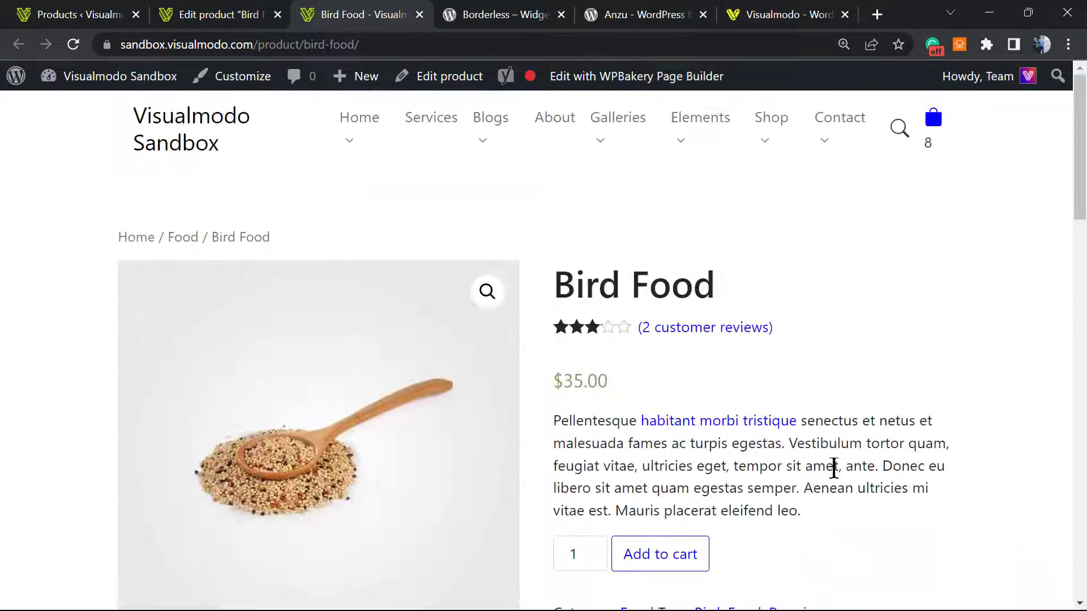
pyautogui.moveTo(627, 425); pyautogui.dragTo(852, 475)
pyautogui.click(852, 478)
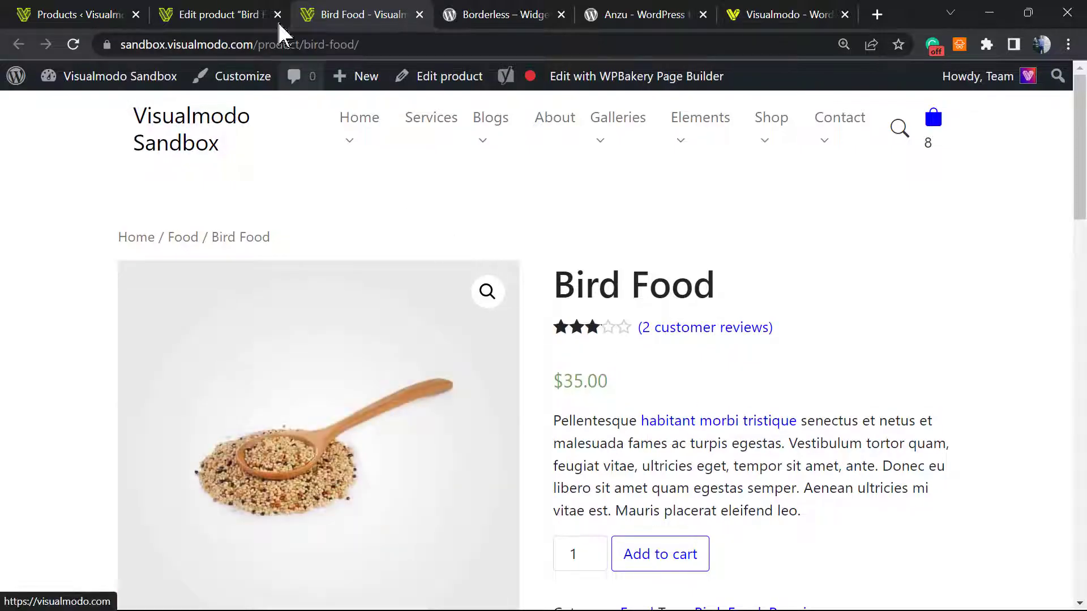
# - Make the words 'Vestibulum tortor quam,' bold in the description
pyautogui.click(260, 14)
pyautogui.scroll(-5, 308, 371)
pyautogui.scroll(2, 338, 412)
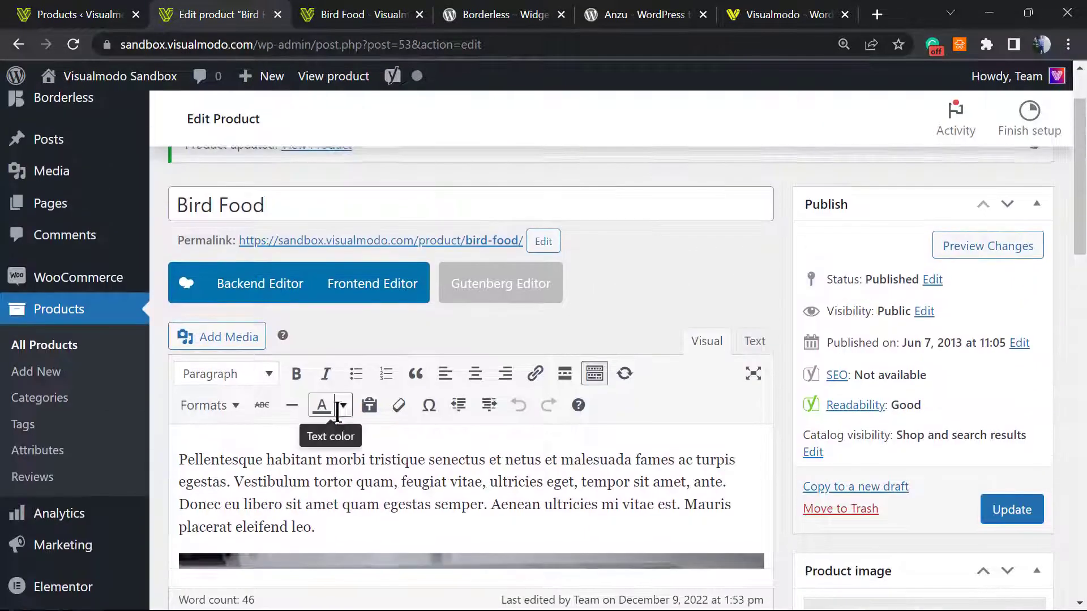
pyautogui.scroll(-1, 317, 419)
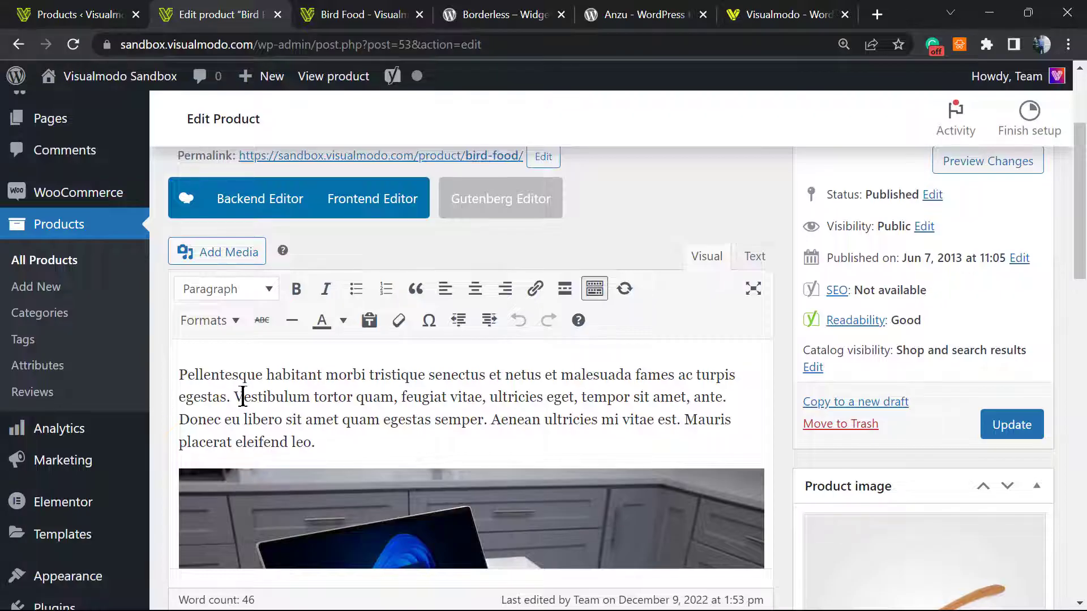
pyautogui.moveTo(233, 397)
pyautogui.mouseDown()
pyautogui.moveTo(393, 417)
pyautogui.moveTo(396, 395)
pyautogui.moveTo(234, 397)
pyautogui.mouseUp()
pyautogui.click(399, 405)
pyautogui.click(296, 289)
pyautogui.click(451, 402)
pyautogui.scroll(-1, 459, 405)
pyautogui.scroll(1, 464, 407)
pyautogui.scroll(-8, 466, 407)
pyautogui.scroll(8, 376, 408)
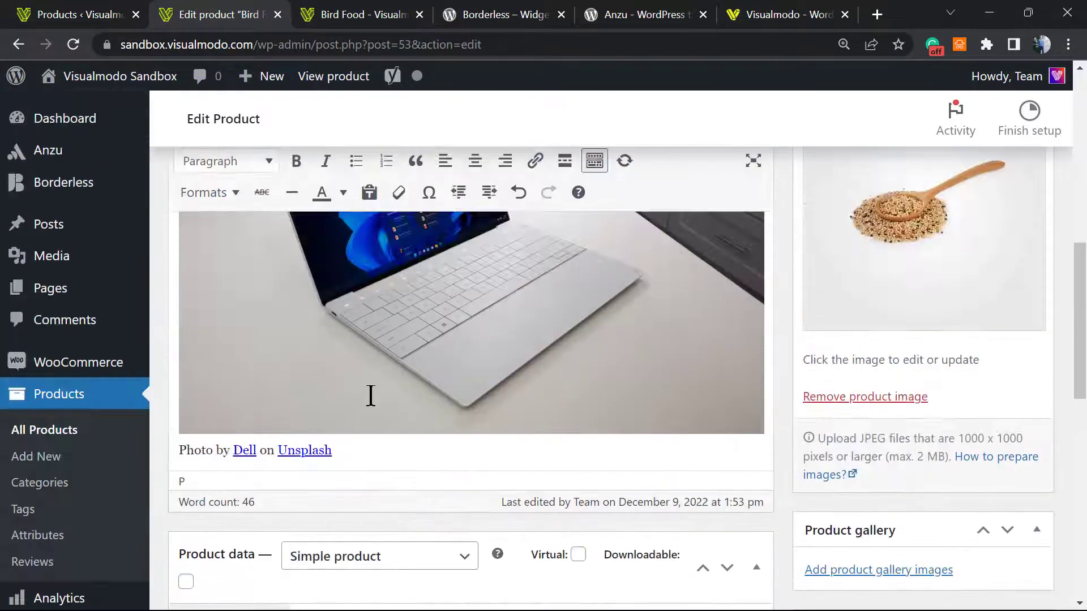
# - Add a new 'Image' line after 'placerat eleifend leo.' above the laptop photo
pyautogui.click(334, 349)
pyautogui.press('Return')
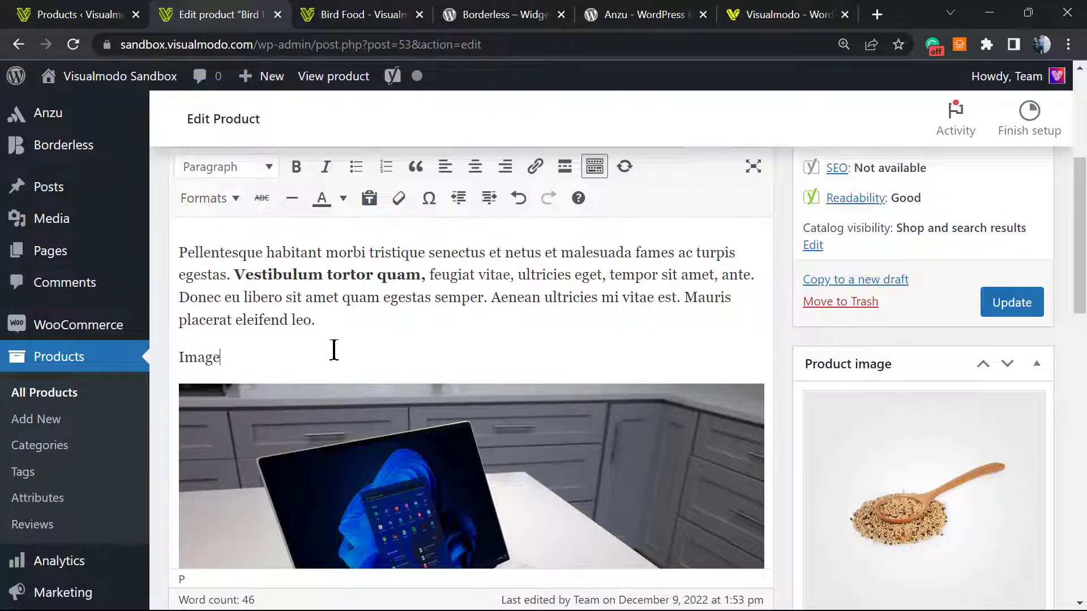
pyautogui.click(232, 373)
pyautogui.doubleClick(220, 358)
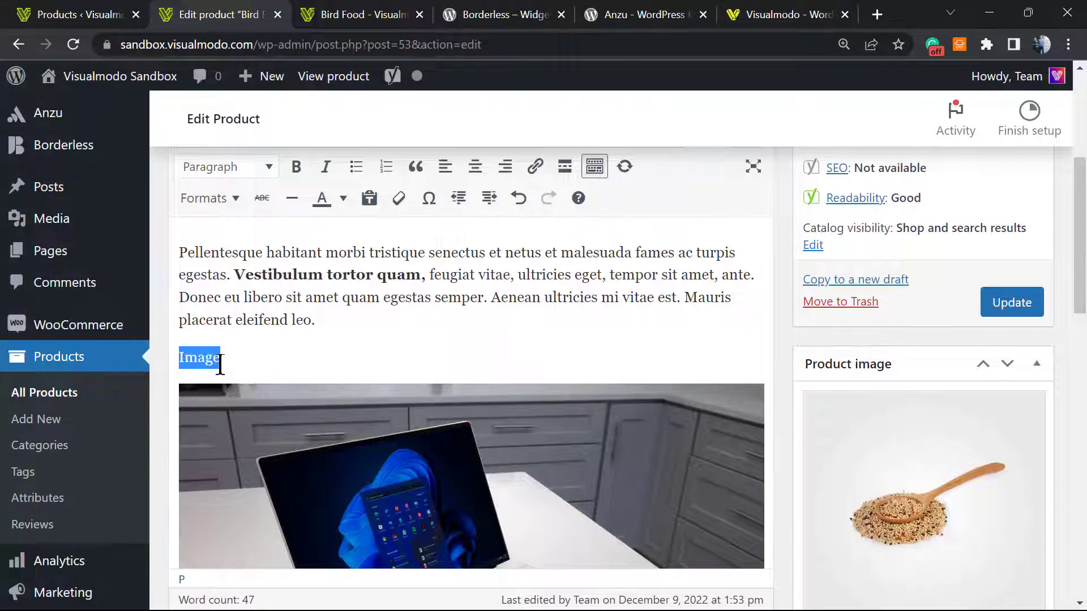
pyautogui.scroll(2, 270, 225)
# - Format the 'Image' line as Heading 2 and update the product
pyautogui.click(211, 255)
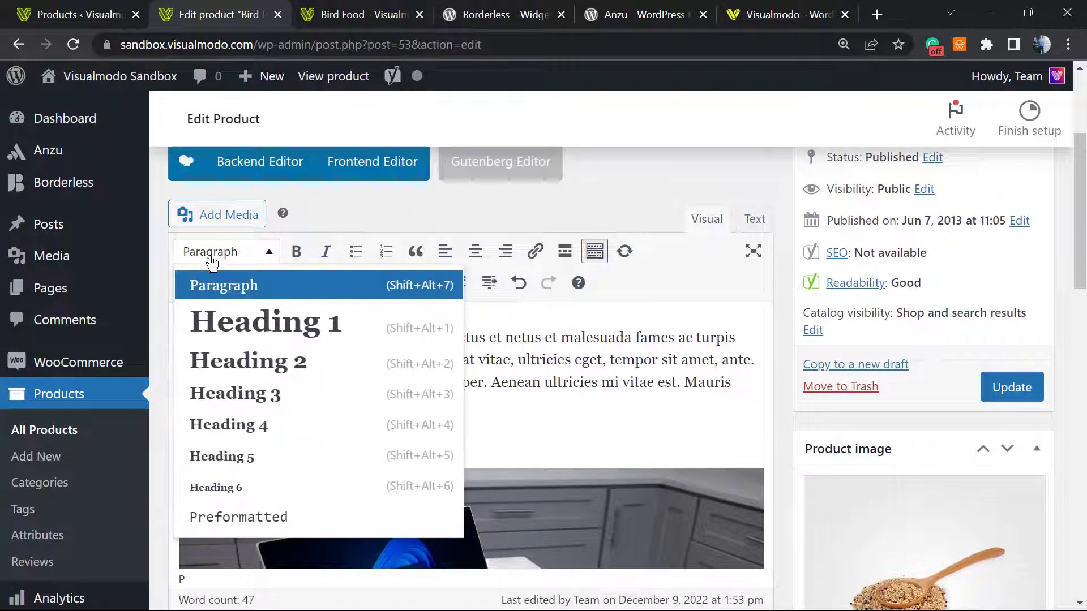
pyautogui.click(279, 318)
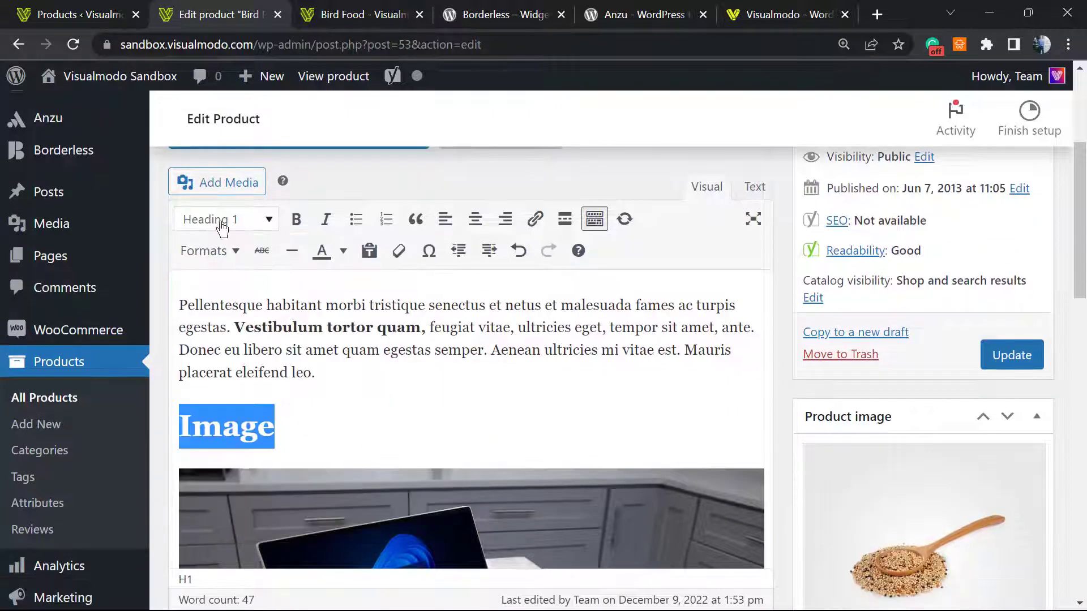
pyautogui.click(244, 220)
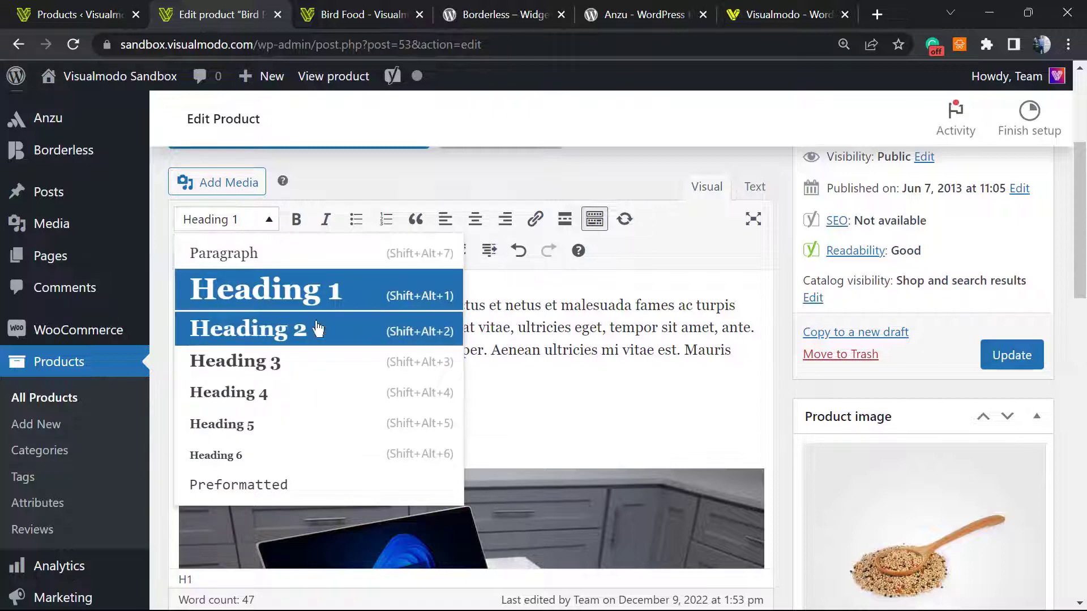
pyautogui.click(373, 317)
pyautogui.scroll(3, 1068, 381)
pyautogui.click(1002, 522)
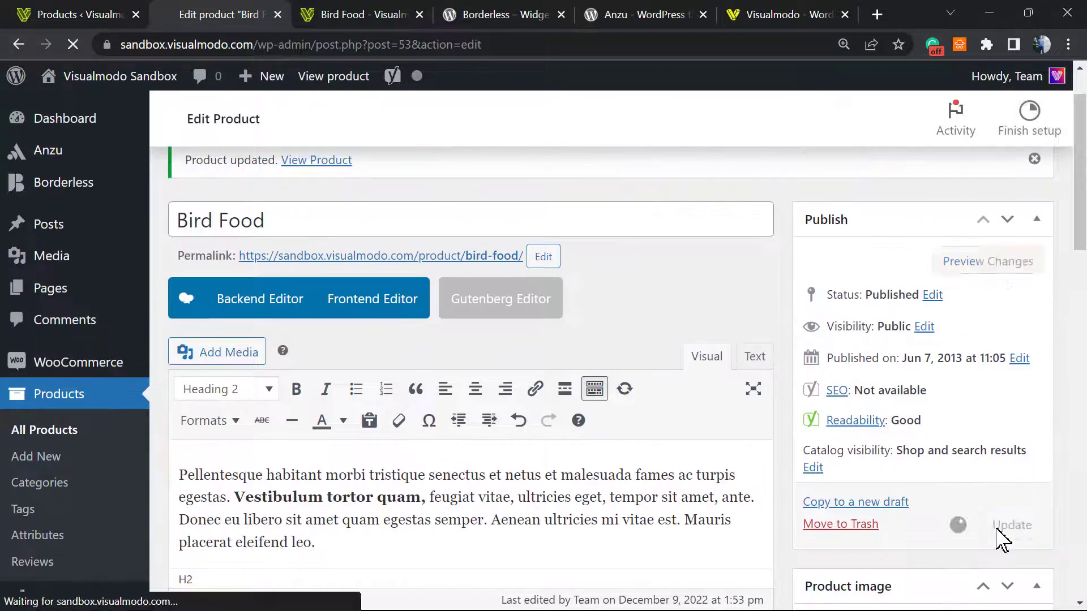
pyautogui.click(351, 14)
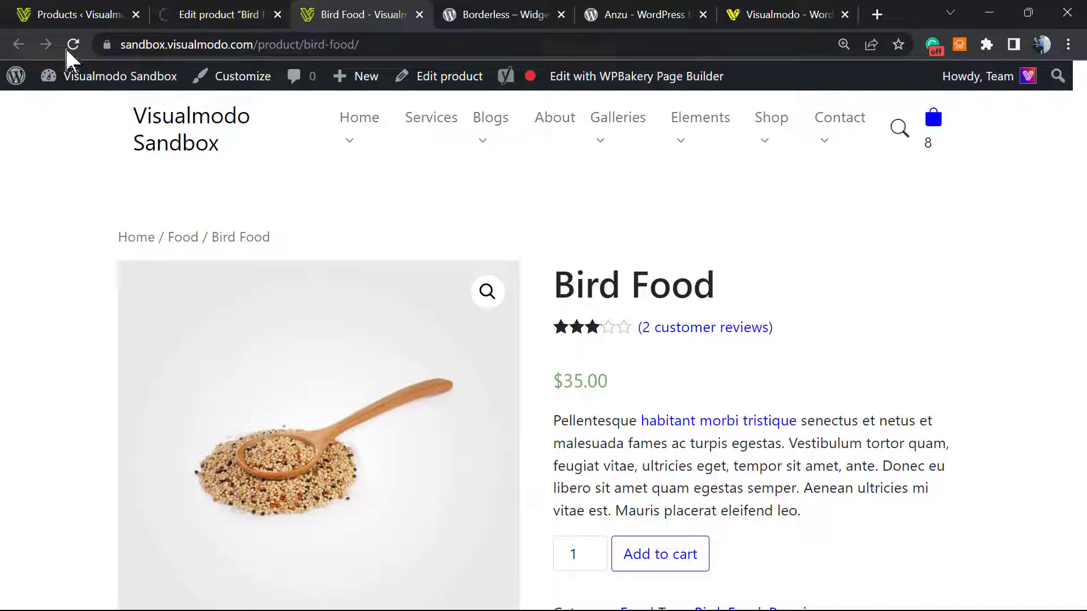
pyautogui.click(70, 47)
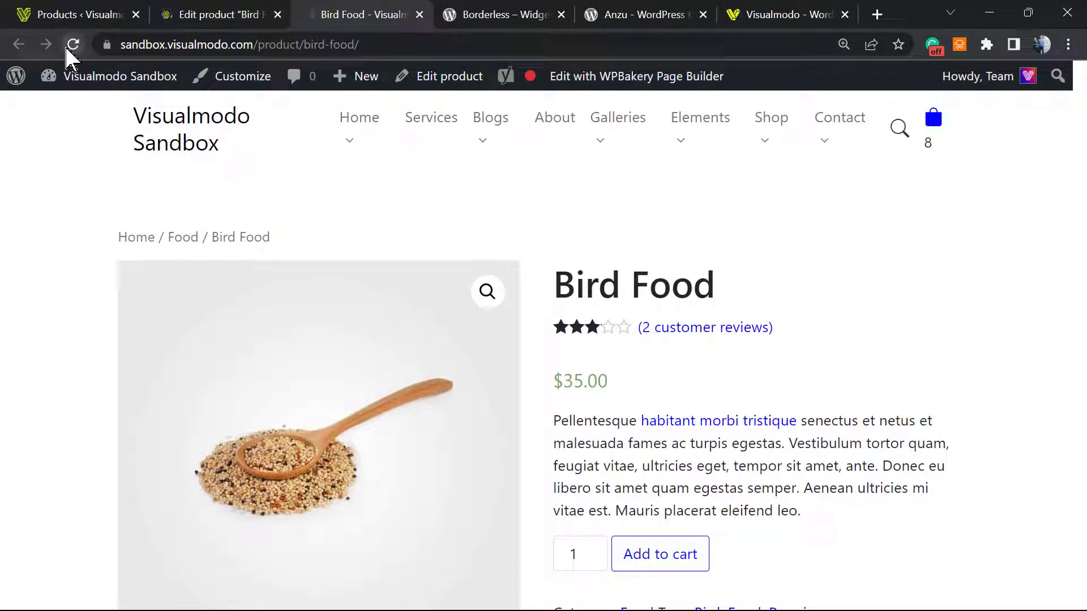
pyautogui.scroll(-15, 153, 351)
pyautogui.scroll(7, 175, 398)
pyautogui.scroll(-10, 175, 294)
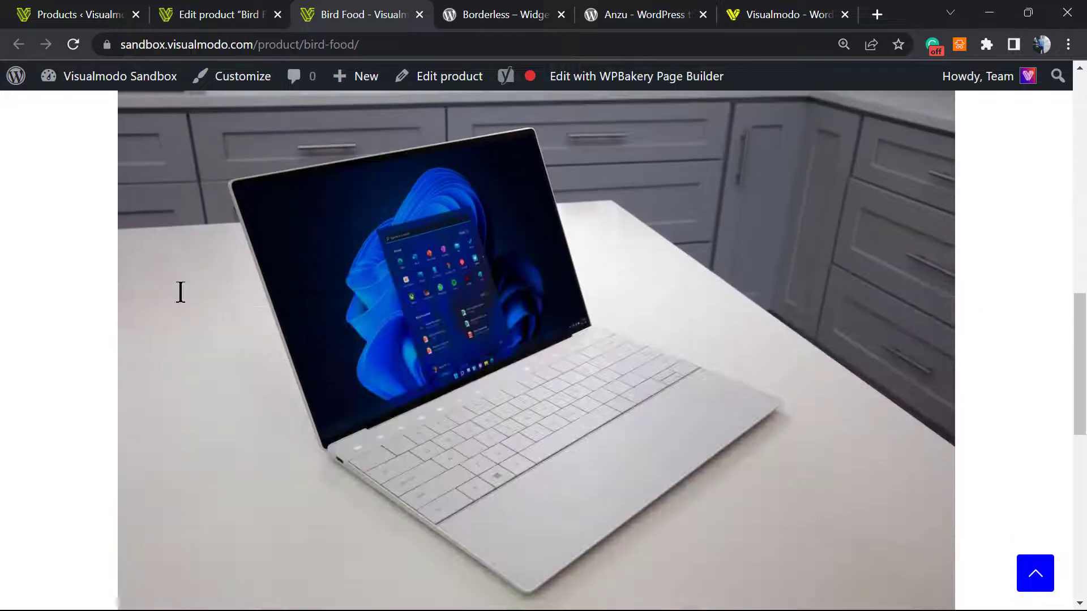
pyautogui.scroll(3, 192, 317)
pyautogui.scroll(-1, 193, 339)
pyautogui.scroll(-2, 444, 412)
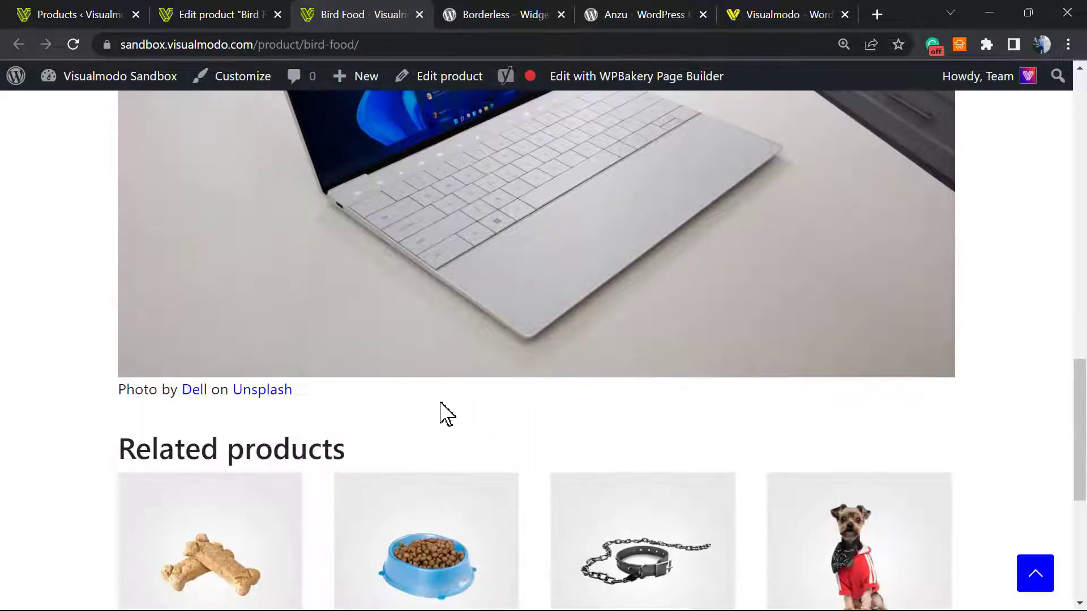
pyautogui.scroll(9, 444, 413)
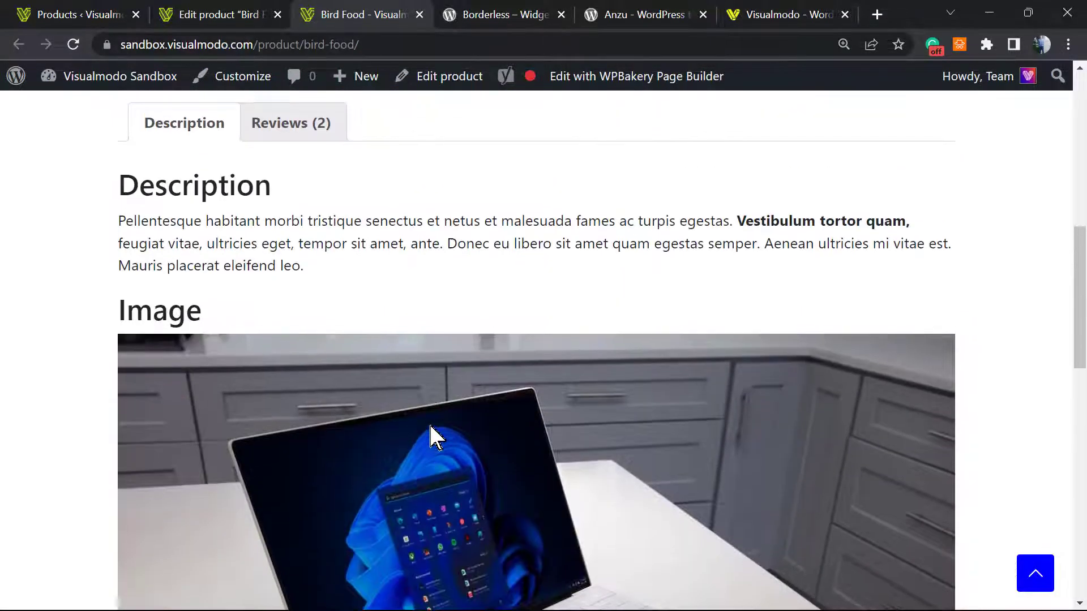
pyautogui.scroll(8, 435, 415)
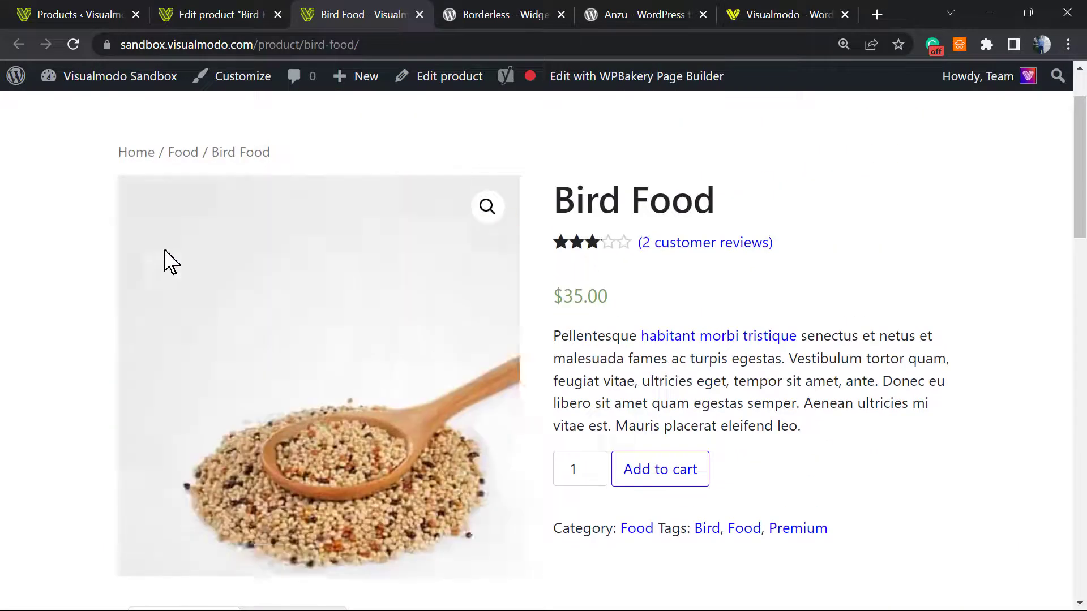
pyautogui.click(214, 14)
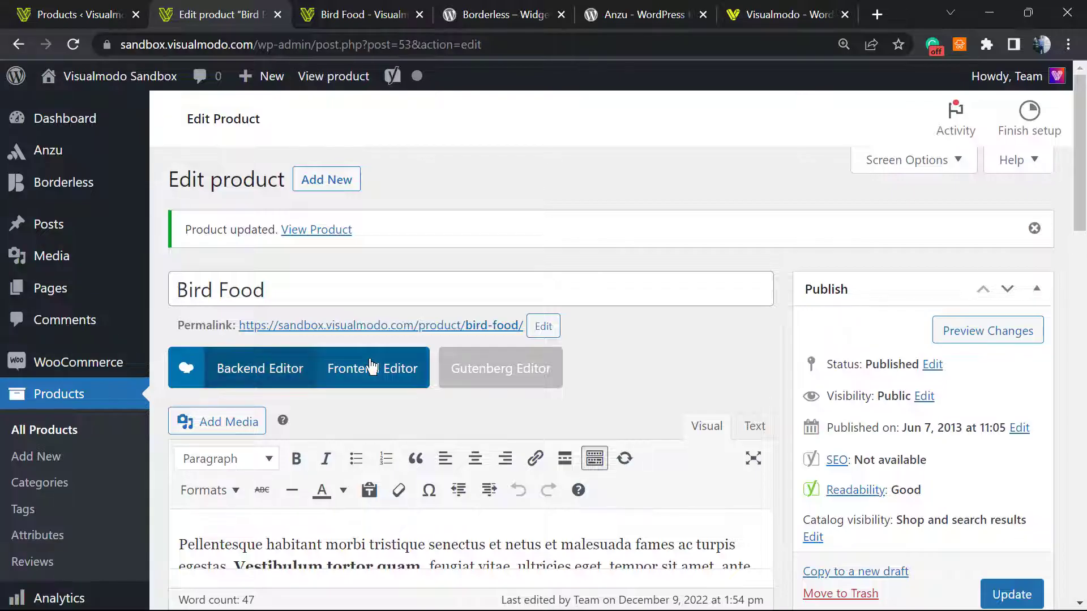
# - Scroll through the Bird Food product editor to review the saved description edits
pyautogui.scroll(-3, 407, 351)
pyautogui.scroll(3, 414, 374)
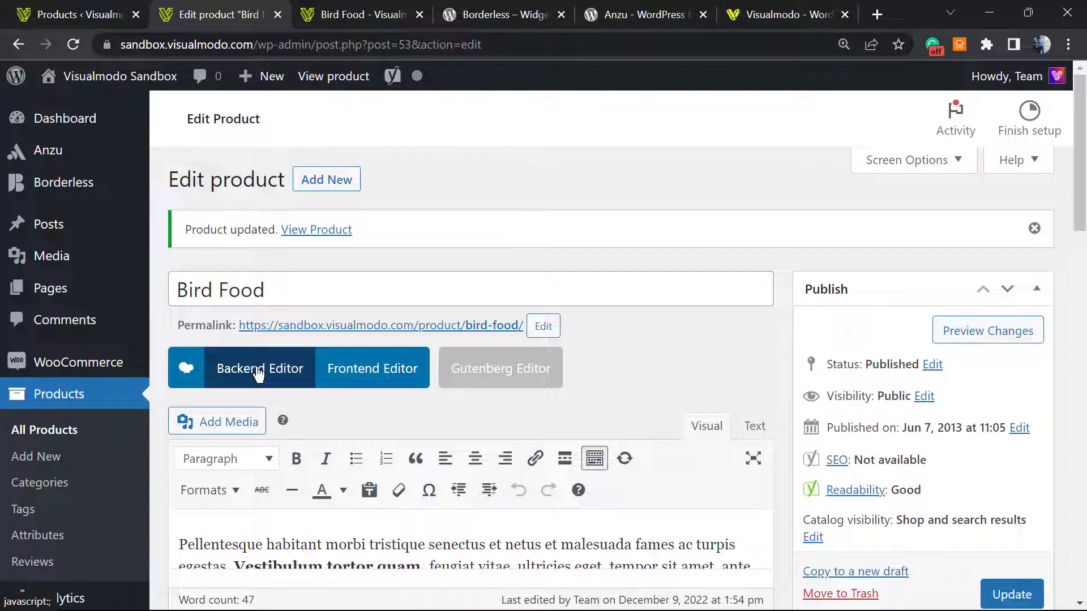
pyautogui.scroll(-5, 258, 374)
pyautogui.scroll(1, 257, 368)
pyautogui.scroll(2, 257, 368)
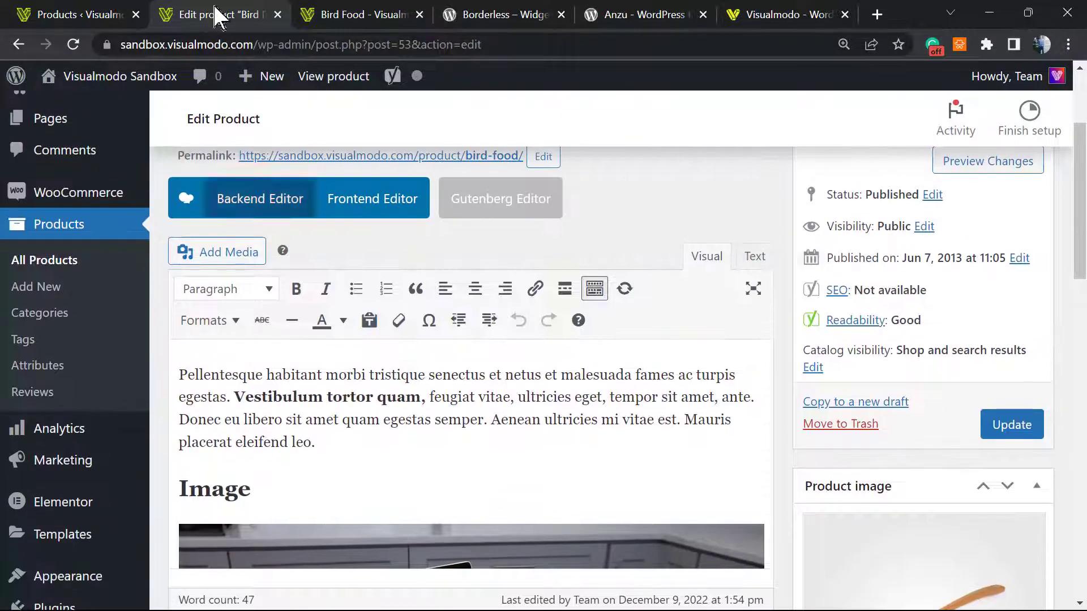
# - On the live Bird Food page, check the Description text and the Image heading
pyautogui.click(360, 12)
pyautogui.scroll(-12, 302, 384)
pyautogui.scroll(5, 191, 257)
pyautogui.moveTo(139, 260); pyautogui.dragTo(396, 369)
pyautogui.scroll(-2, 396, 369)
pyautogui.scroll(5, 396, 370)
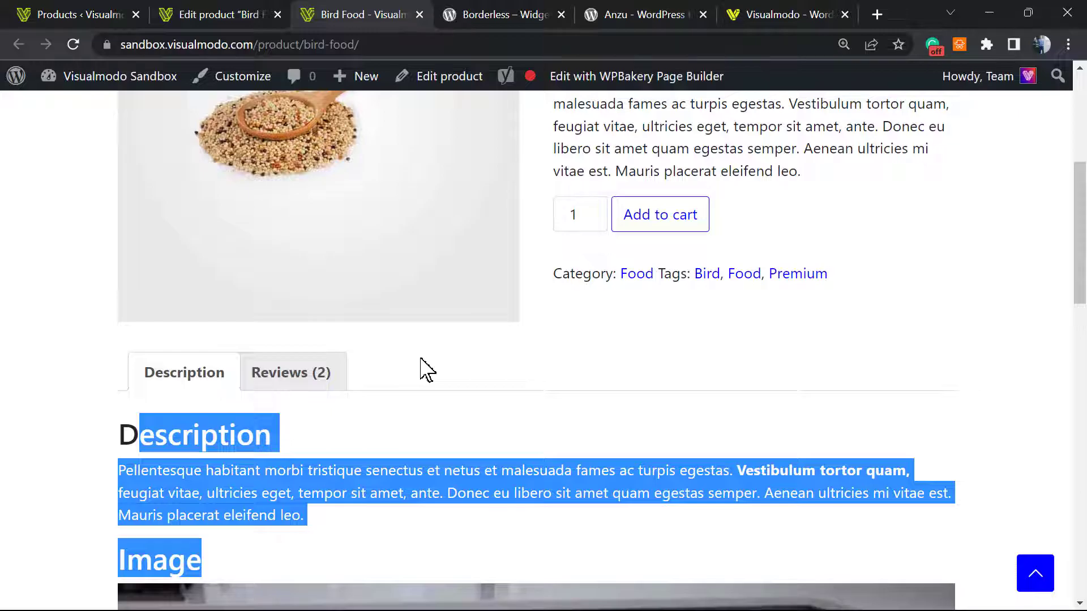
pyautogui.scroll(6, 436, 368)
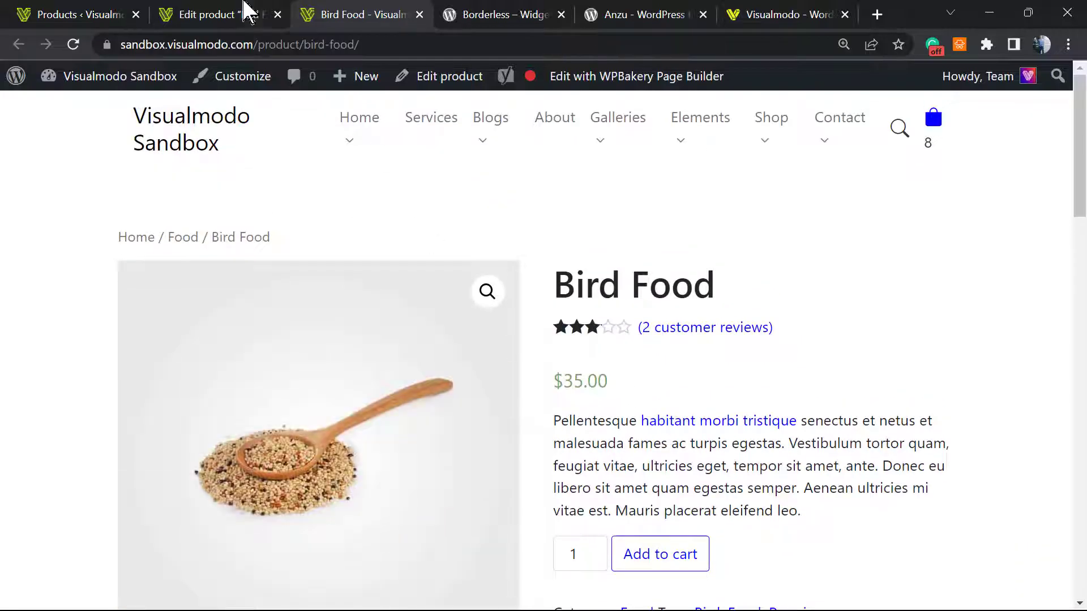
# - Glance over the admin Products list, then re-inspect the Bird Food product editor
pyautogui.click(121, 10)
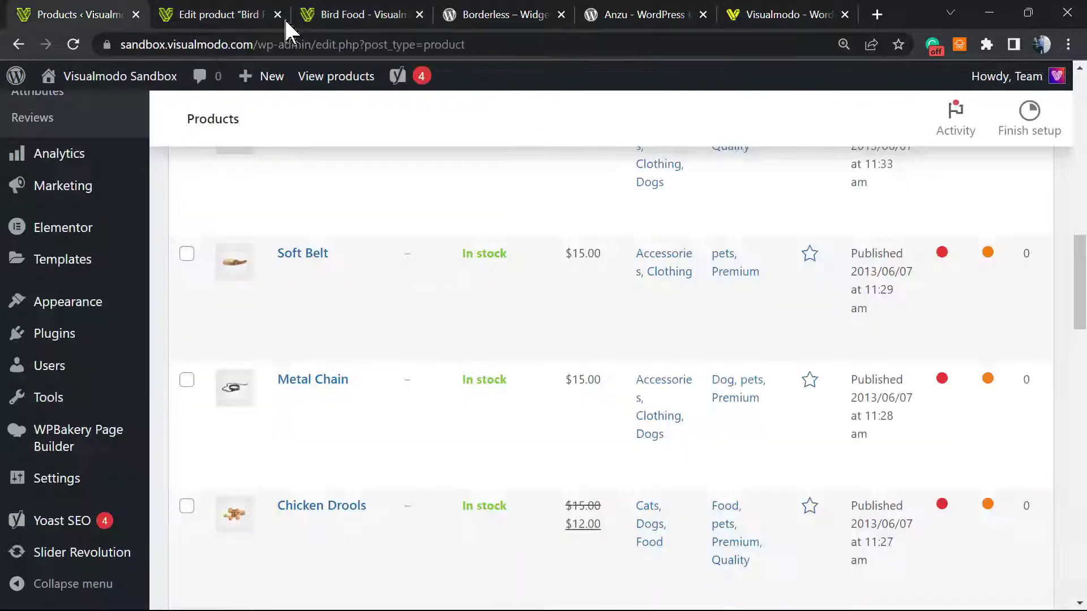
pyautogui.scroll(-2, 371, 150)
pyautogui.scroll(2, 370, 150)
pyautogui.click(223, 11)
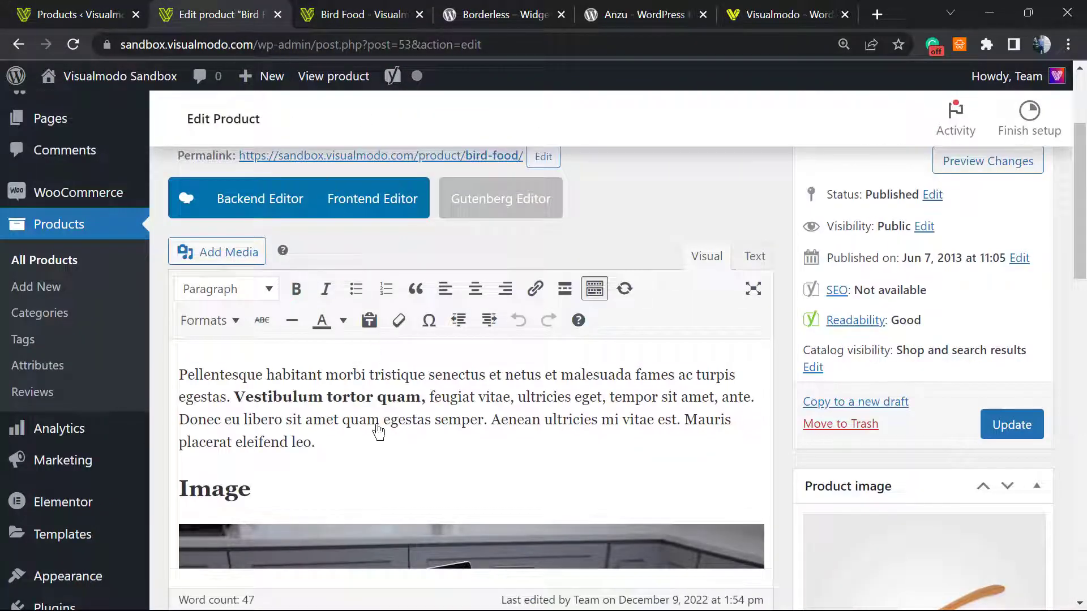
pyautogui.scroll(-2, 385, 446)
pyautogui.scroll(2, 371, 442)
pyautogui.scroll(-5, 399, 441)
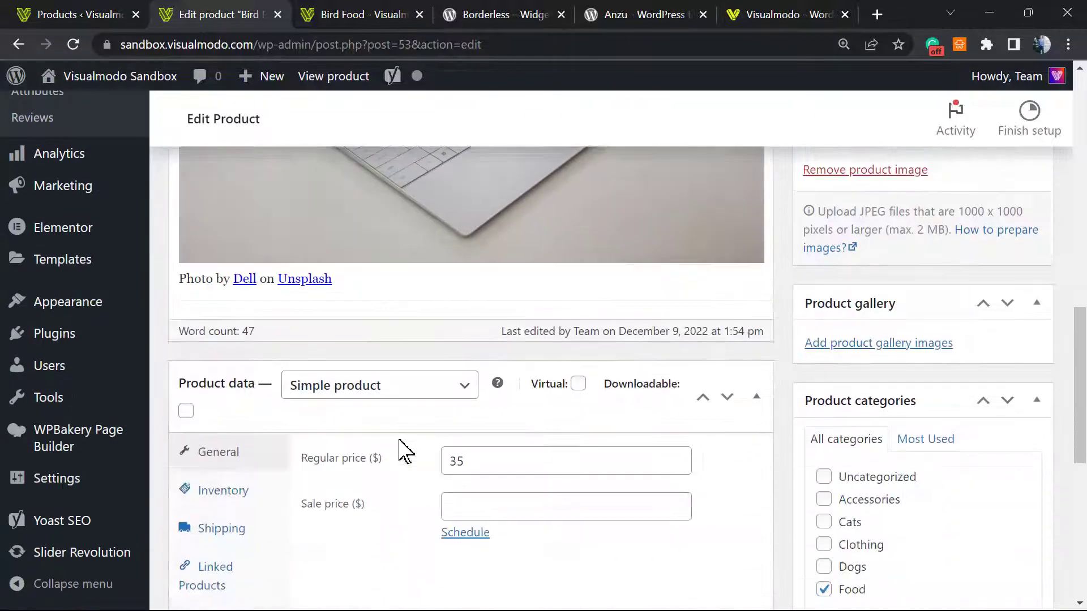
pyautogui.scroll(1, 403, 449)
pyautogui.scroll(-7, 403, 444)
pyautogui.scroll(-2, 406, 460)
pyautogui.scroll(12, 400, 449)
pyautogui.scroll(4, 402, 451)
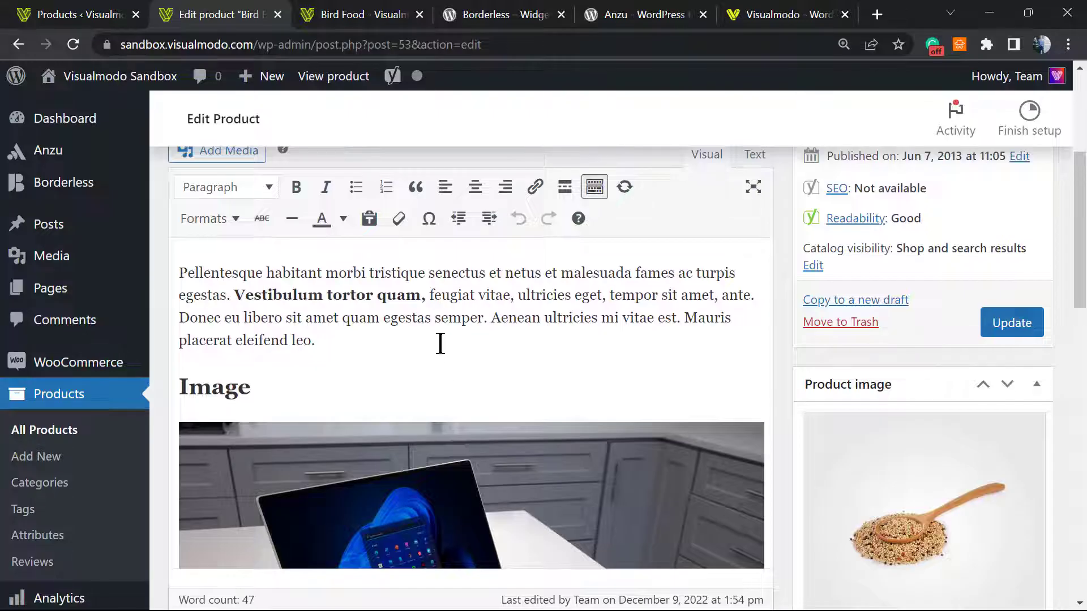
pyautogui.scroll(5, 435, 333)
# - Leave the live Bird Food page for the Borderless plugin page on WordPress.org
pyautogui.click(347, 9)
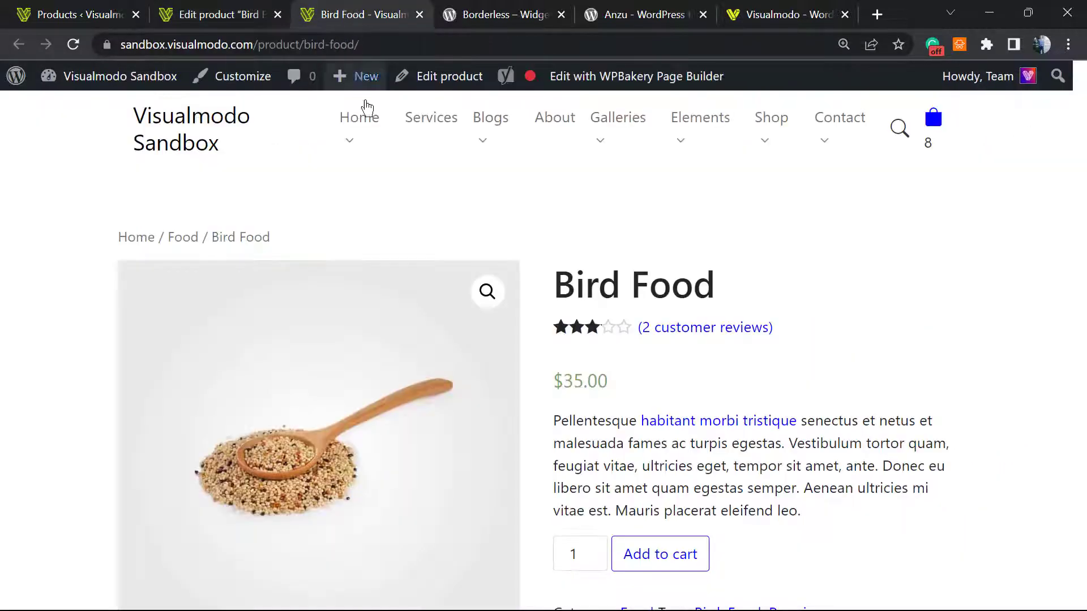
pyautogui.click(506, 12)
pyautogui.scroll(-1, 266, 381)
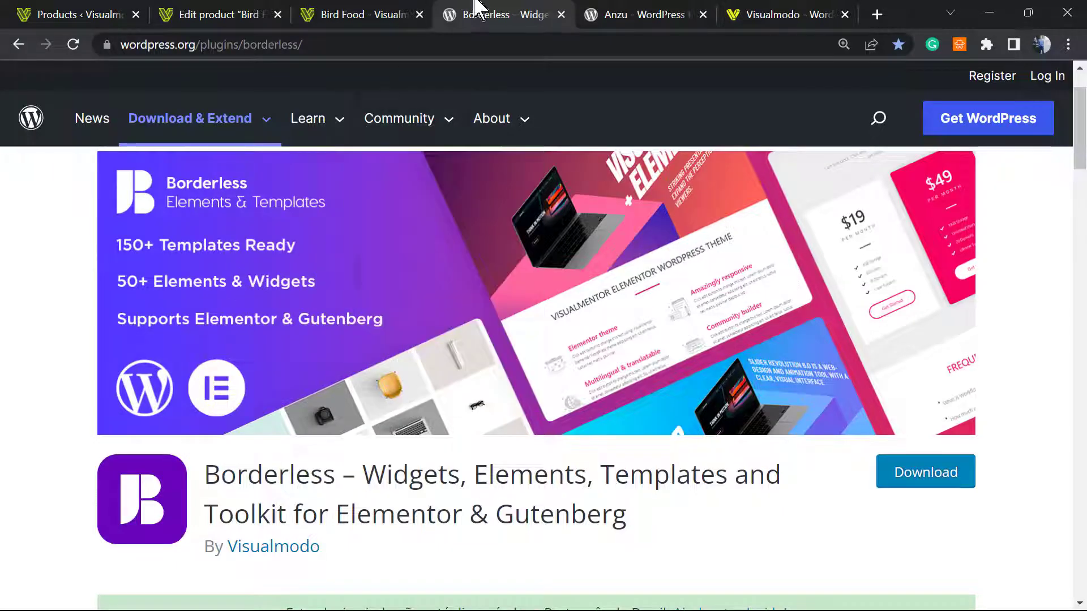
# - Look over the Anzu theme page on WordPress.org, selecting the theme name Anzu
pyautogui.click(632, 12)
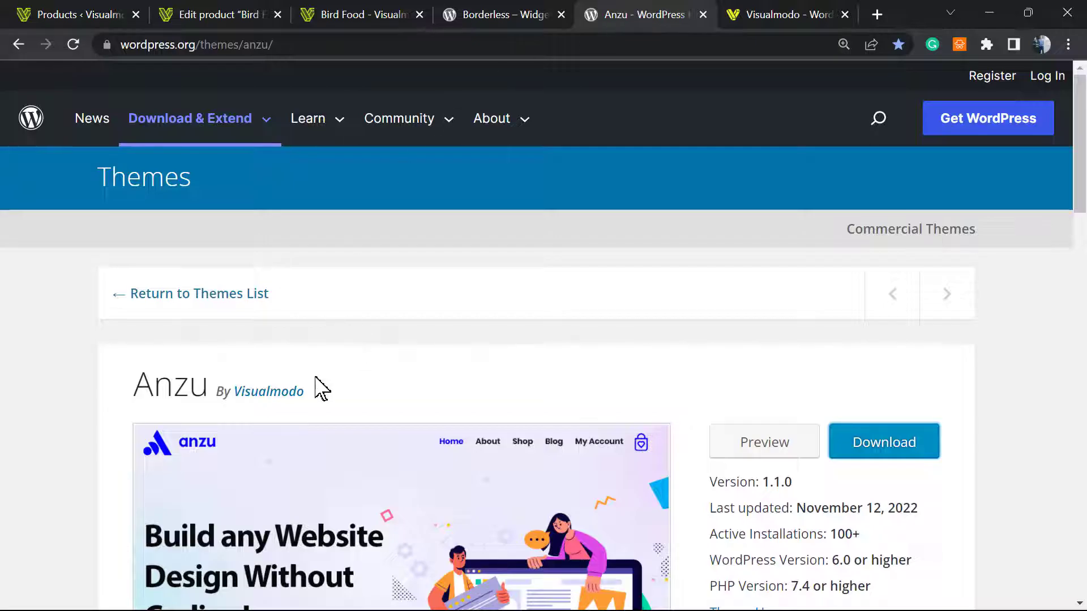
pyautogui.scroll(-5, 338, 345)
pyautogui.scroll(5, 396, 385)
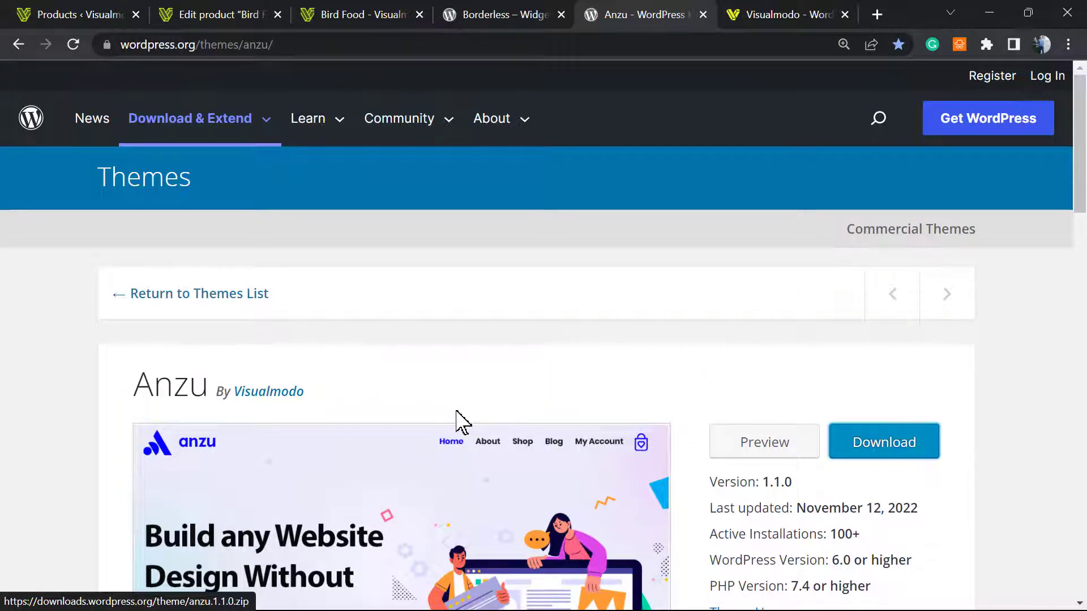
pyautogui.doubleClick(163, 402)
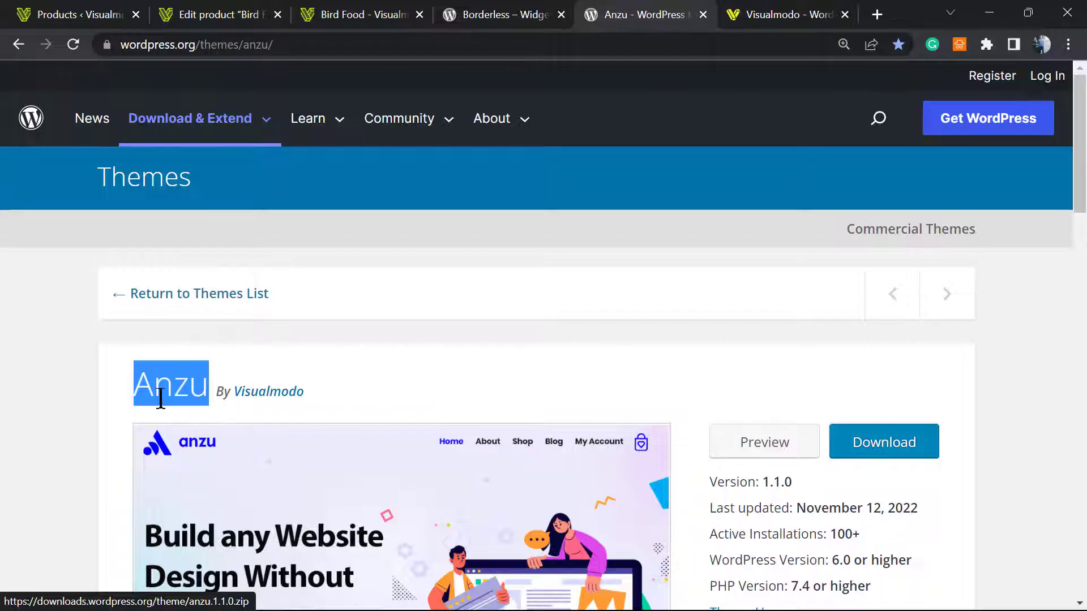
pyautogui.scroll(-2, 357, 369)
pyautogui.scroll(2, 349, 368)
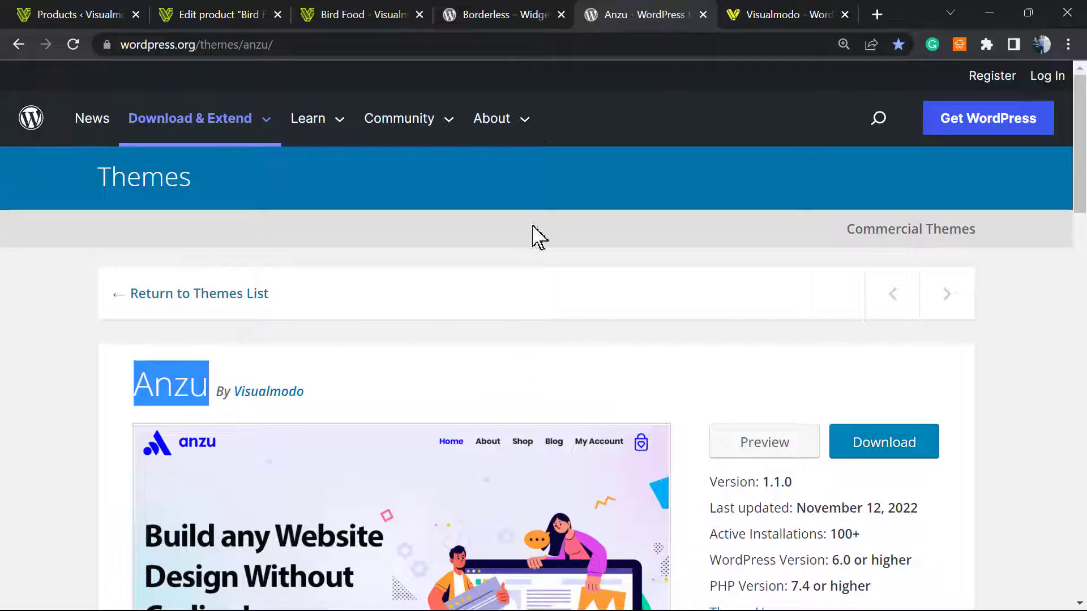
# - Move past the Borderless and Anzu pages to the Visualmodo home page
pyautogui.click(469, 14)
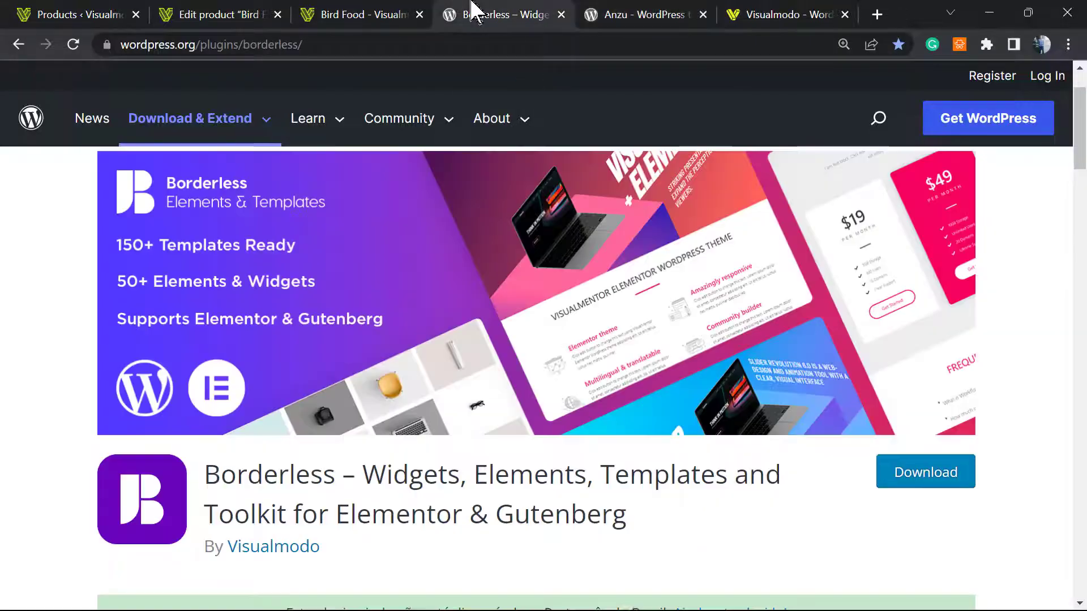
pyautogui.click(659, 13)
pyautogui.click(773, 13)
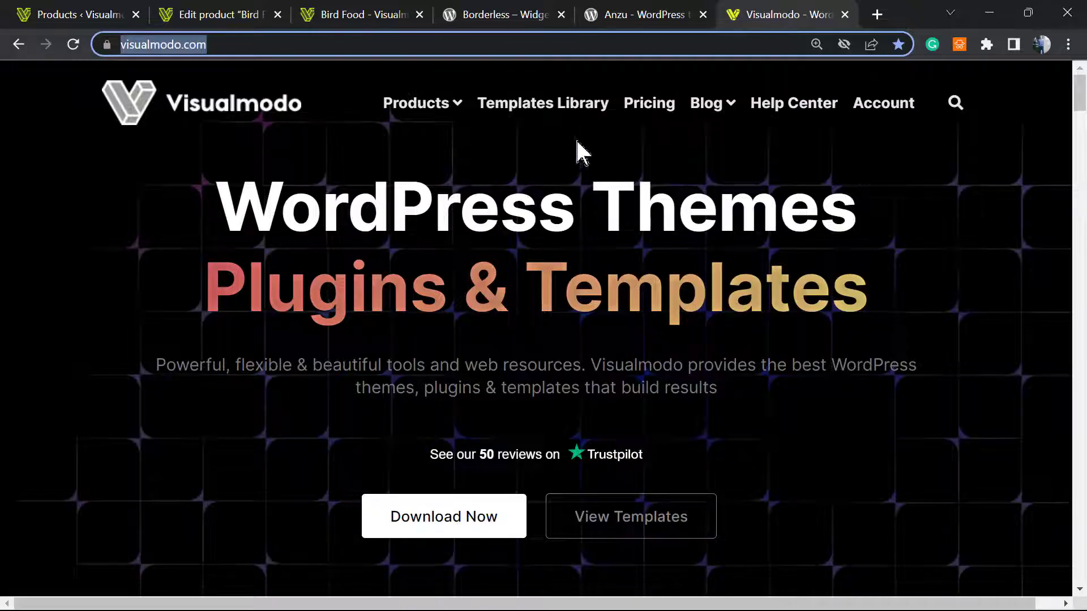
# - Open Visualmodo's Templates Library and browse past Eco Food 2, Food Truck and Bakery to Car and Fresh Vegetables
pyautogui.click(572, 103)
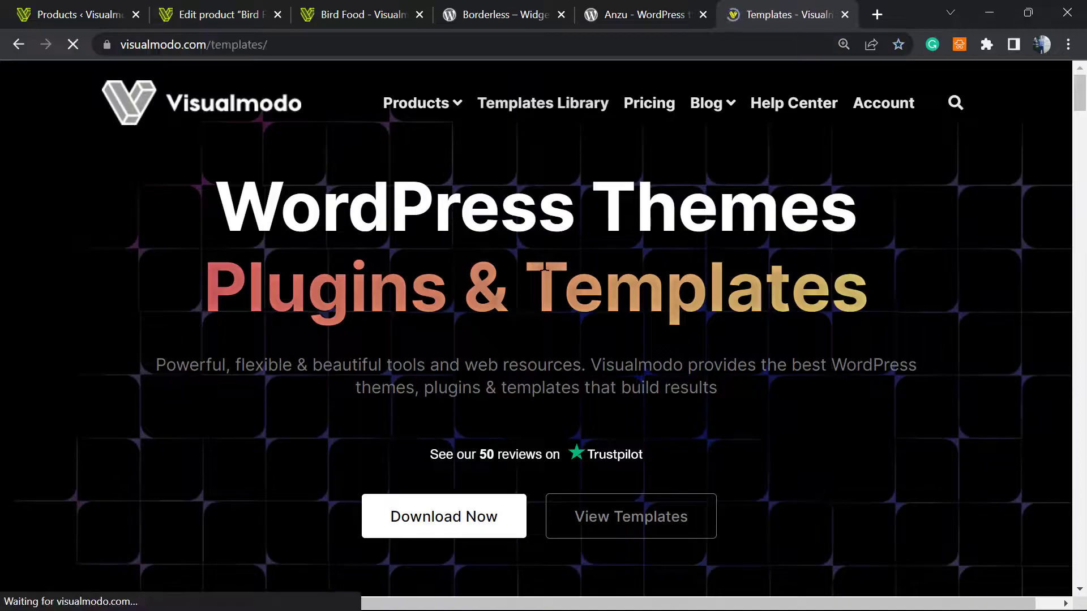
pyautogui.scroll(-10, 281, 442)
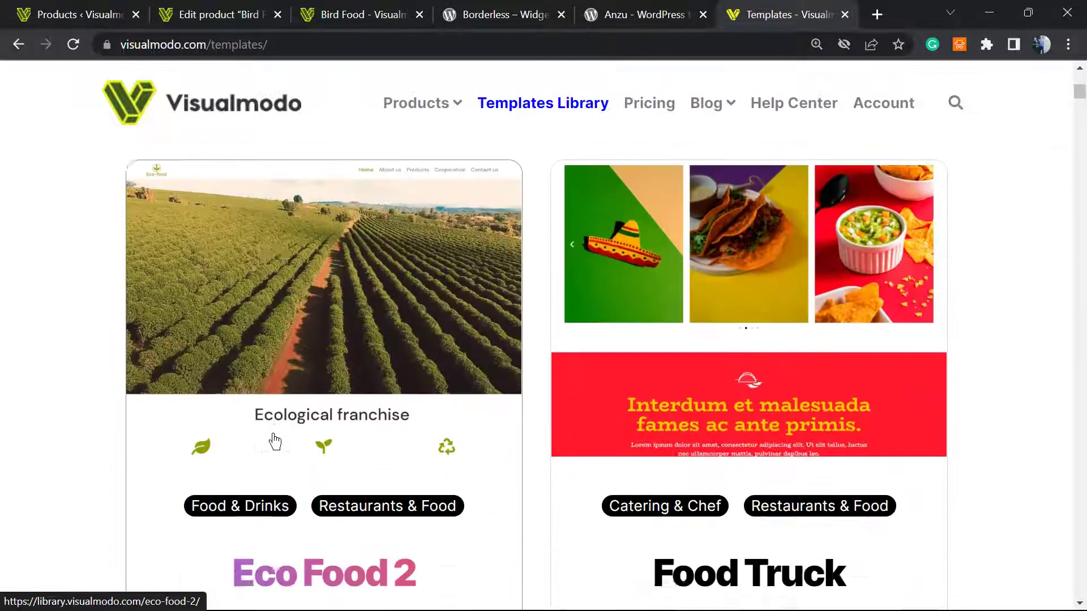
pyautogui.scroll(-20, 275, 440)
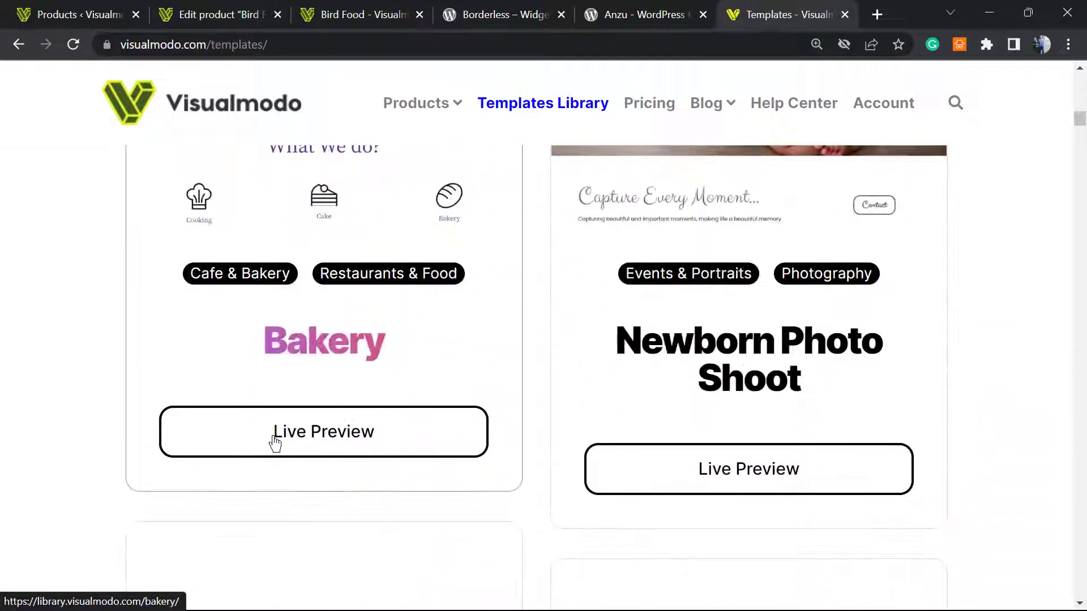
pyautogui.scroll(-15, 275, 443)
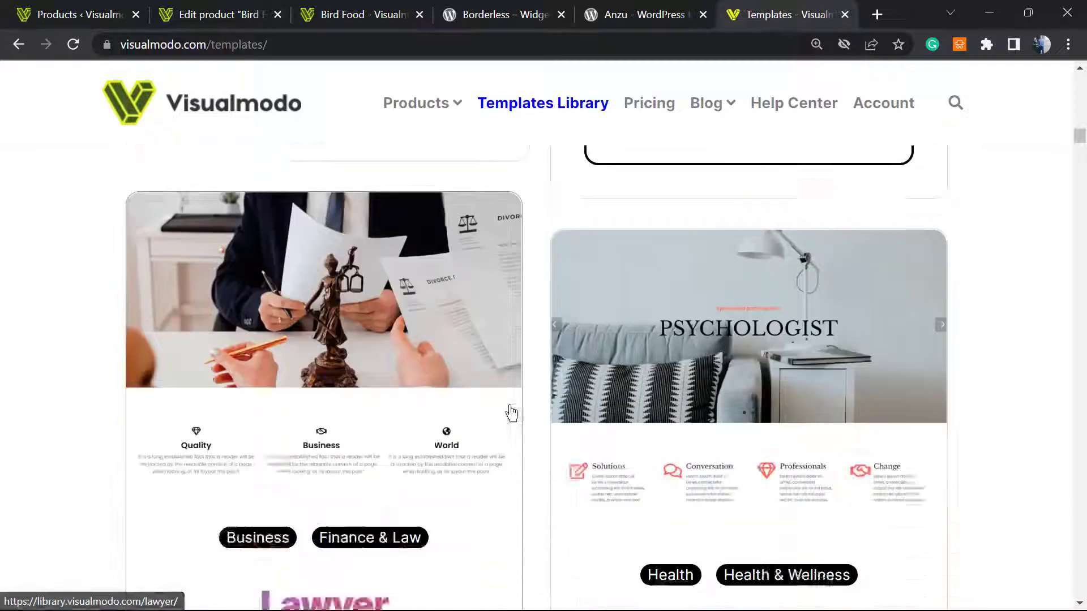
pyautogui.scroll(-10, 511, 413)
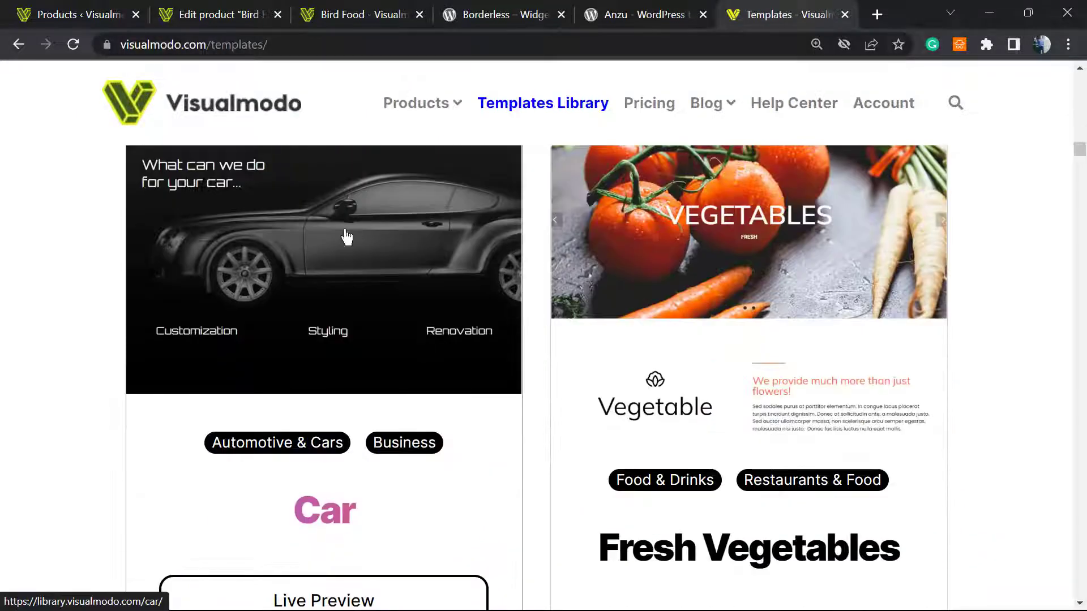